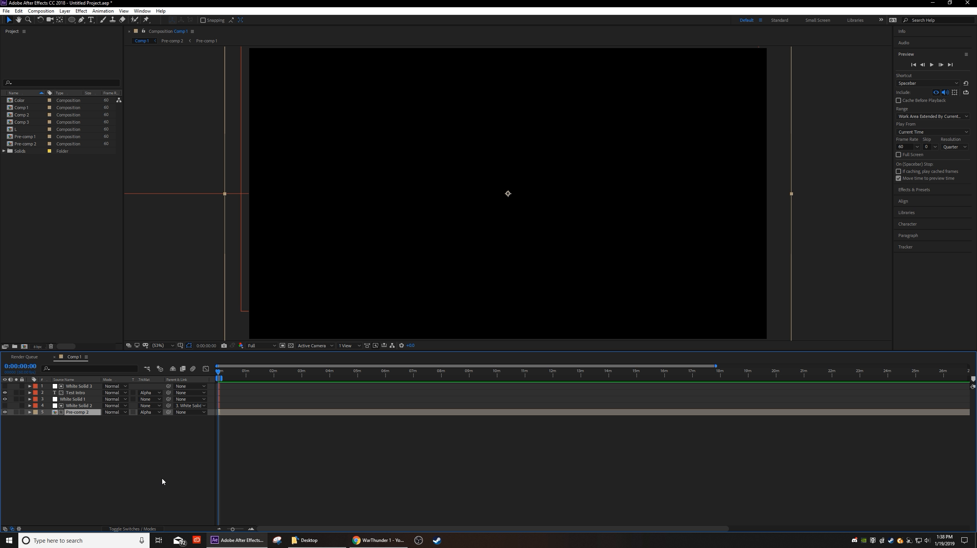
Step: Preview the finished Test Intro animation, check its transparency against the grid, and return the playhead to the start
key(space)
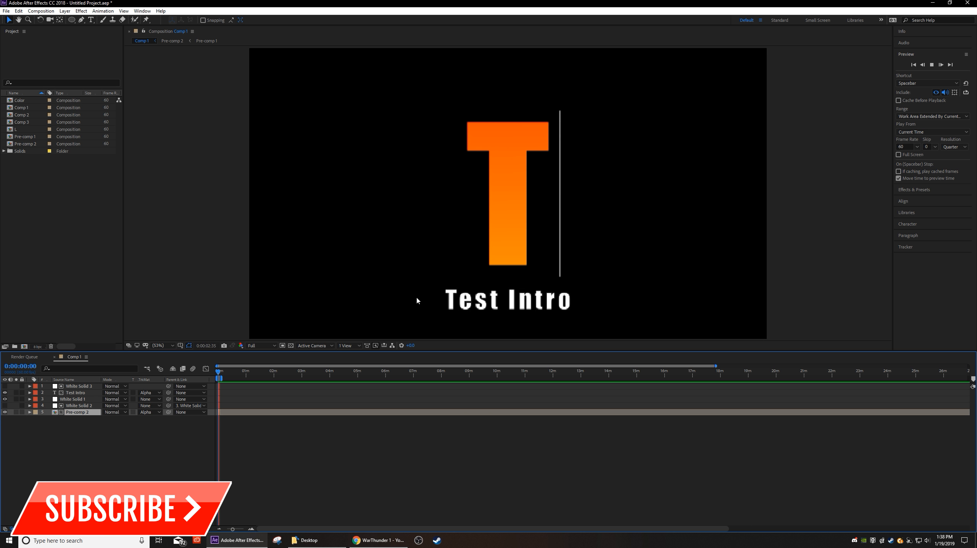
key(space)
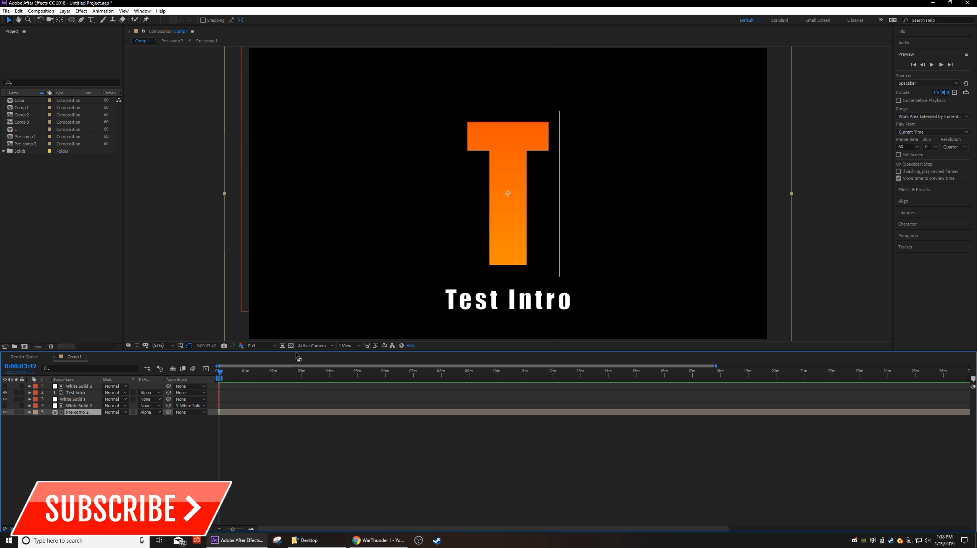
click(291, 345)
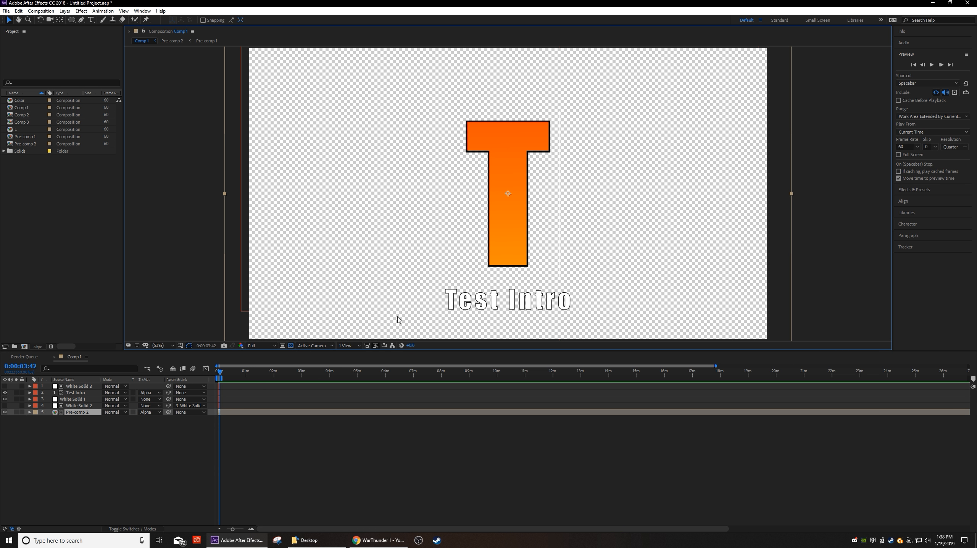
click(291, 345)
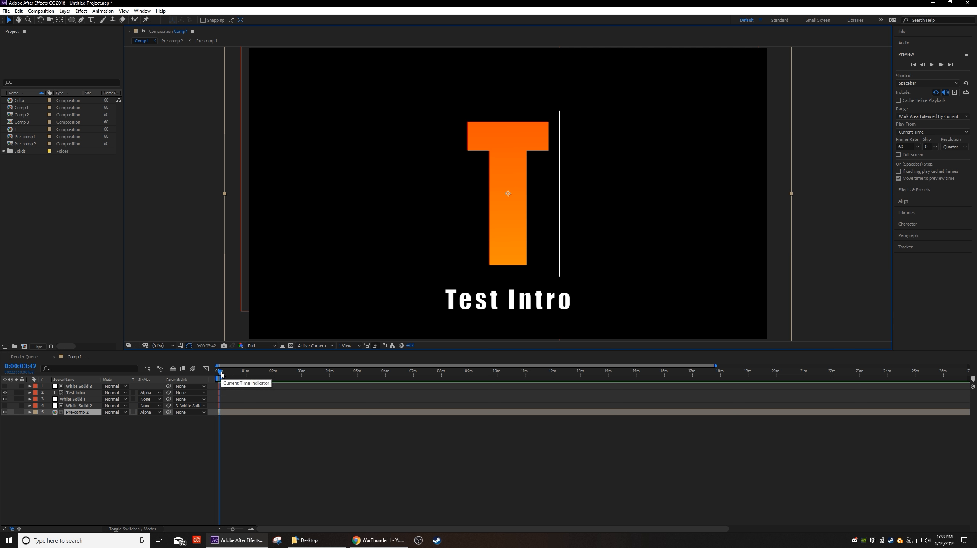
drag(221, 375, 217, 375)
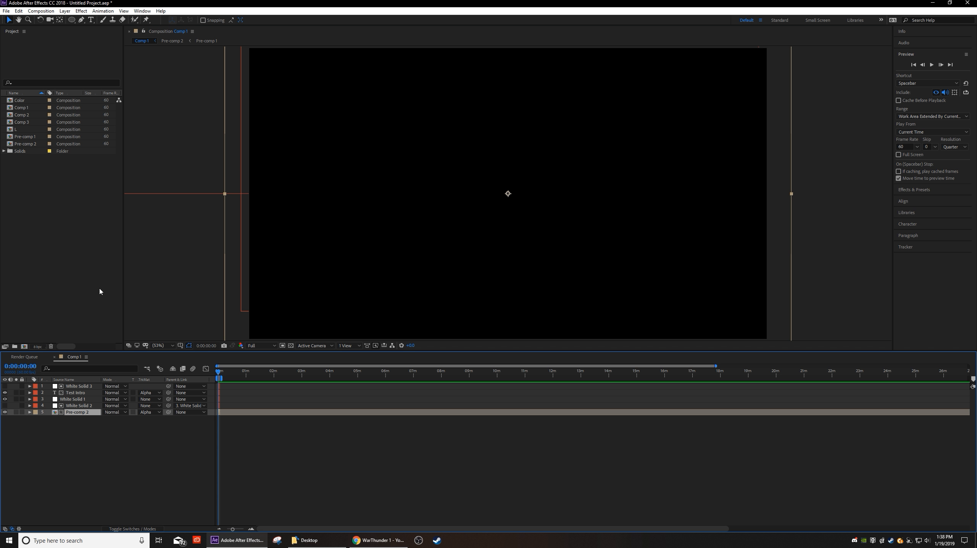
Step: Create a new 2560 x 1440 composition at 60 fps with a 30-second duration, keeping the Custom preset
click(24, 347)
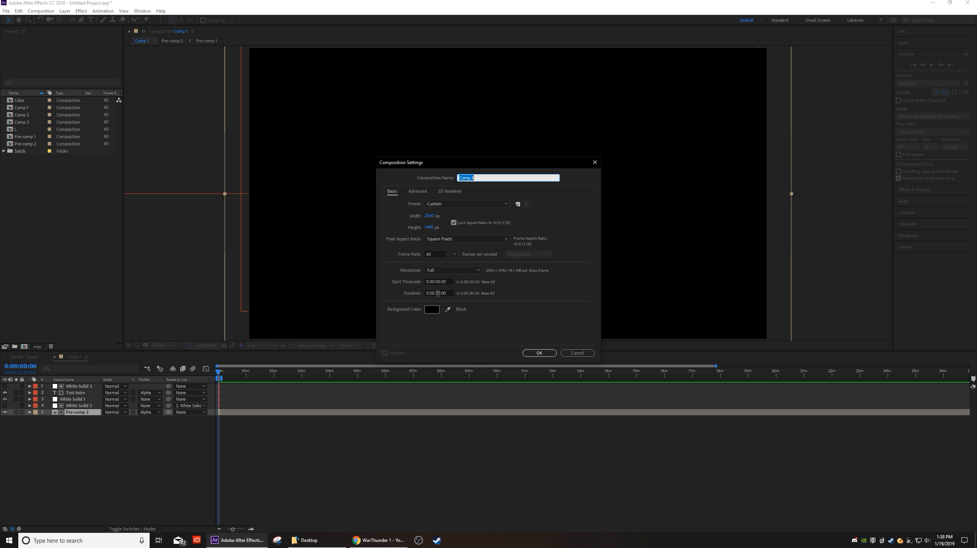
drag(437, 294, 444, 299)
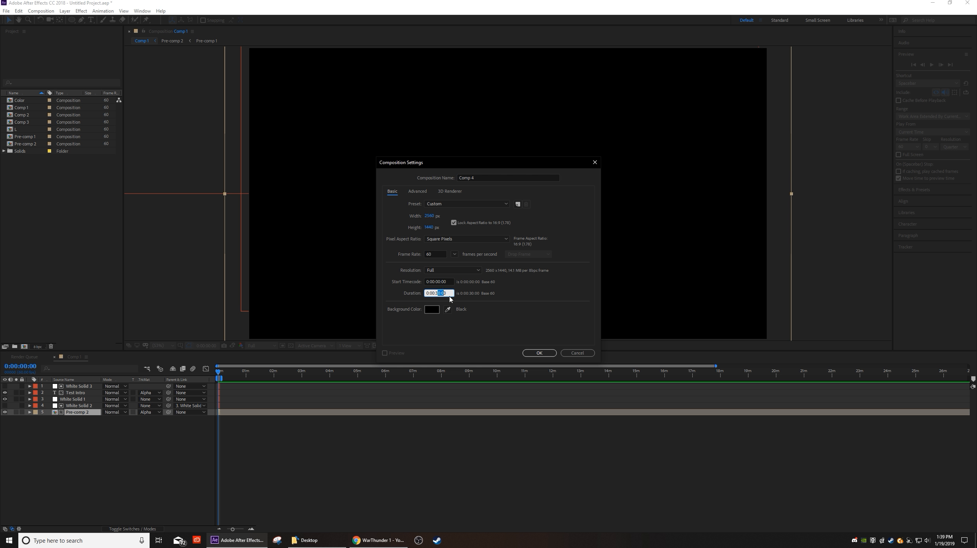
click(472, 300)
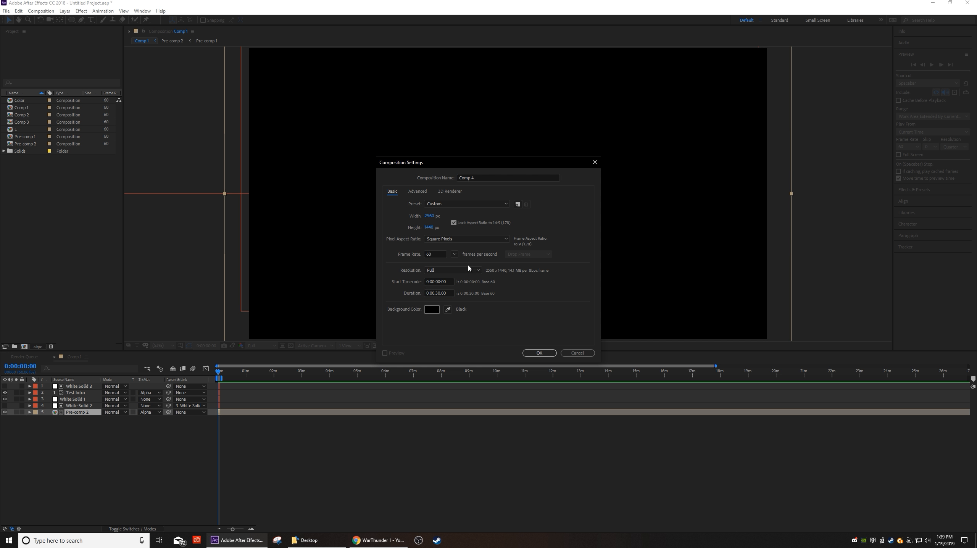
click(441, 207)
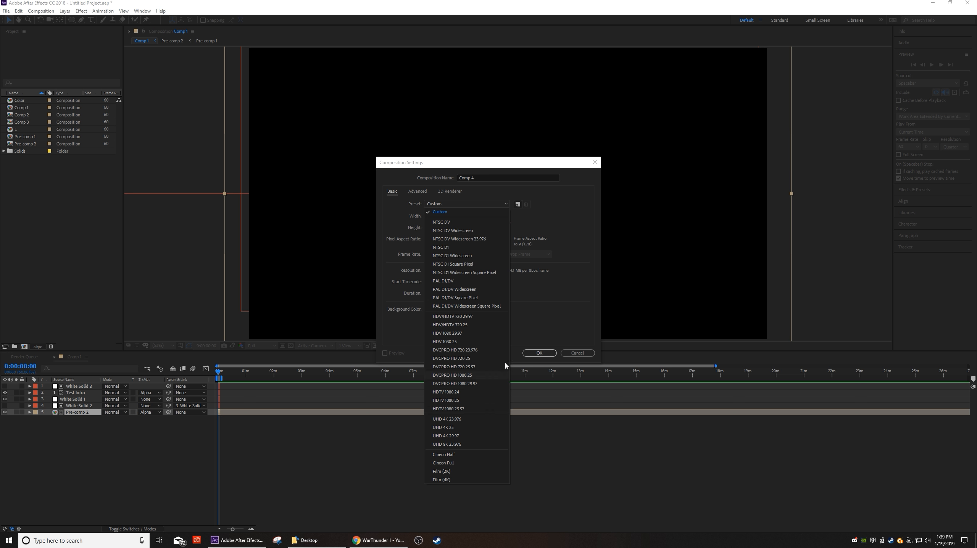
click(558, 327)
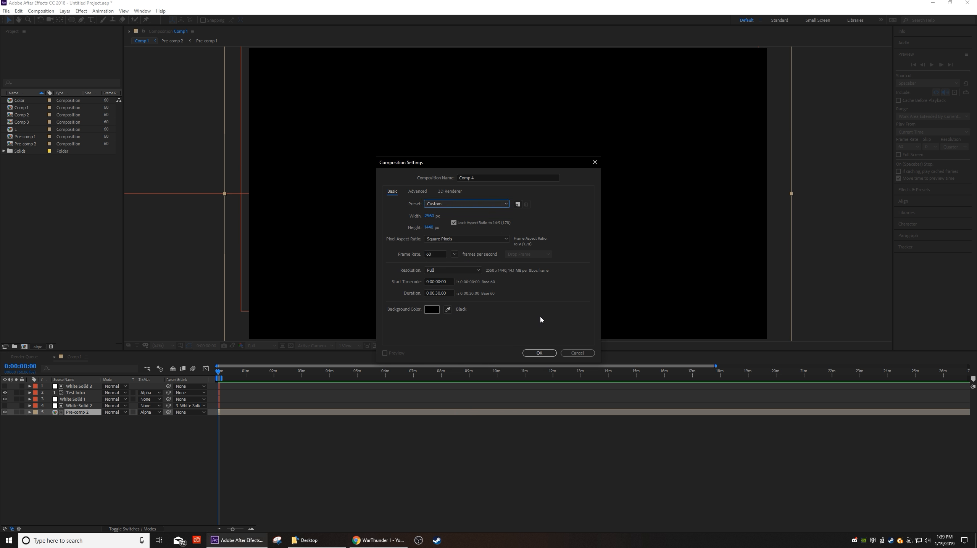
click(539, 353)
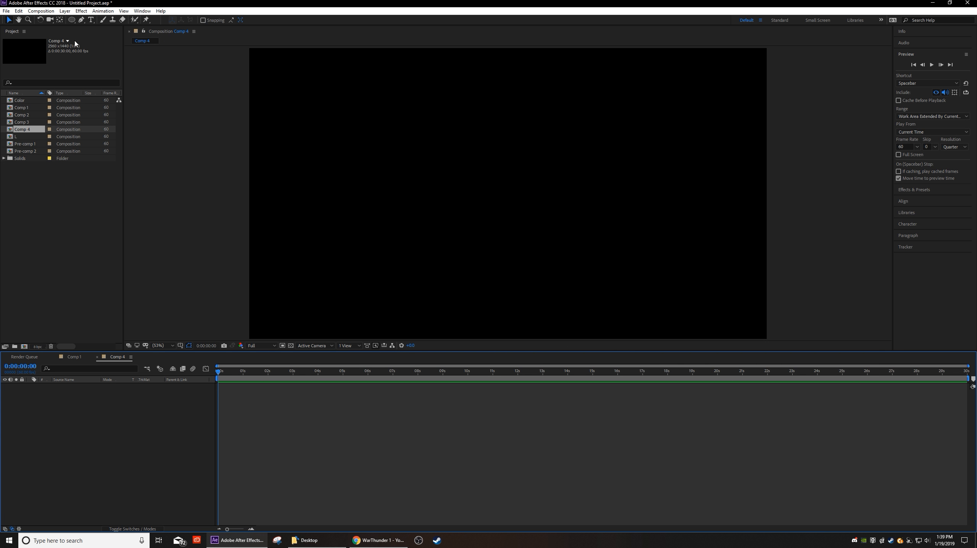
Step: Check the finished logo frame in Comp 1 as a reference and return to the new empty composition
click(80, 357)
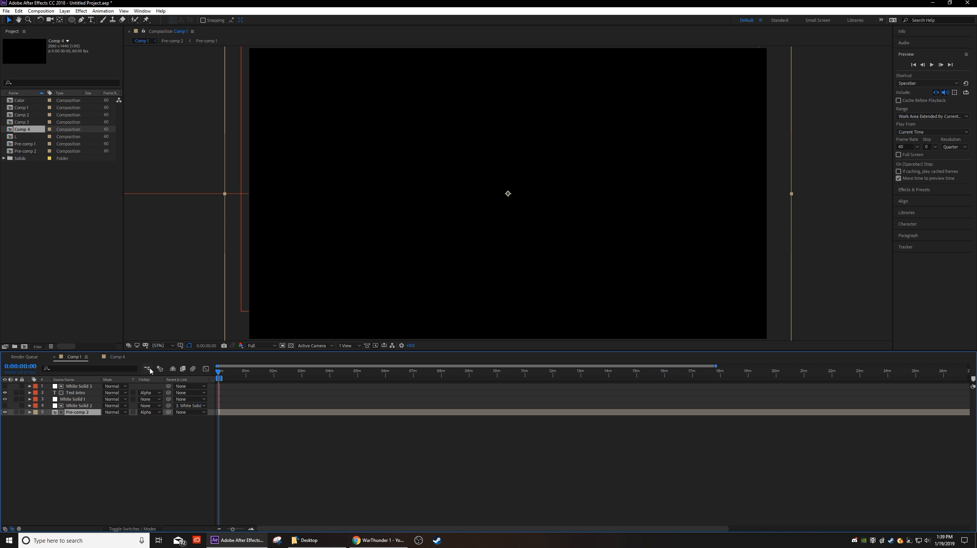
click(220, 374)
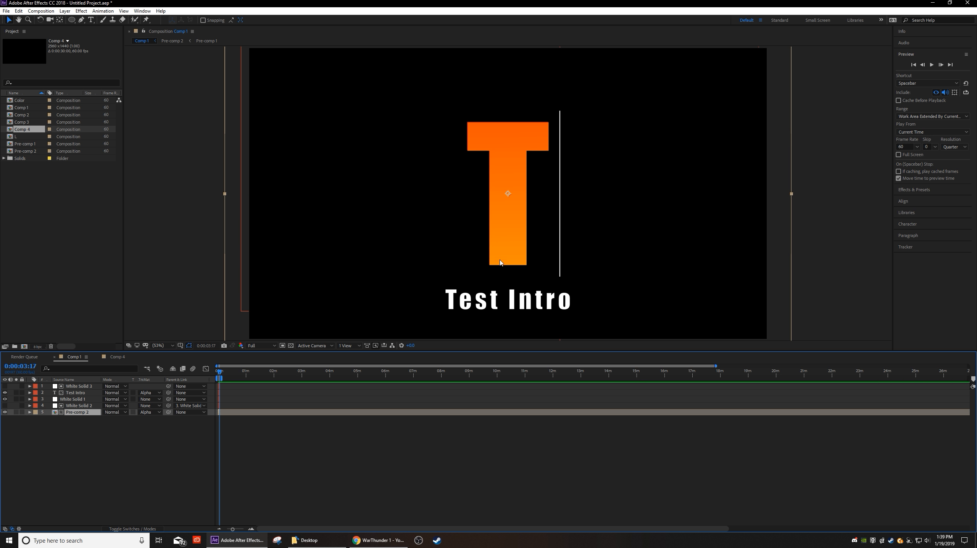
click(117, 357)
Step: Add a full-frame solid layer in bright cyan to the new composition
click(65, 10)
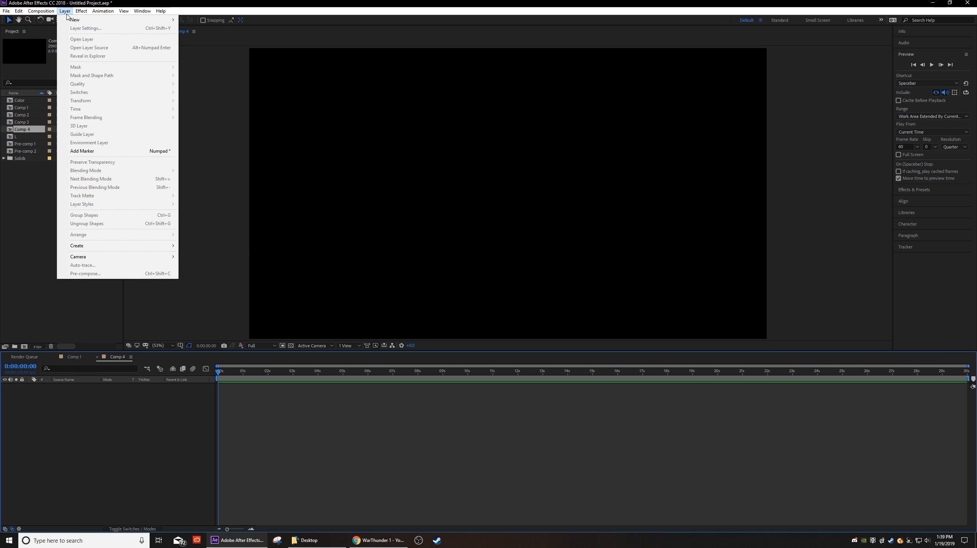
mouse_move(80, 21)
click(192, 28)
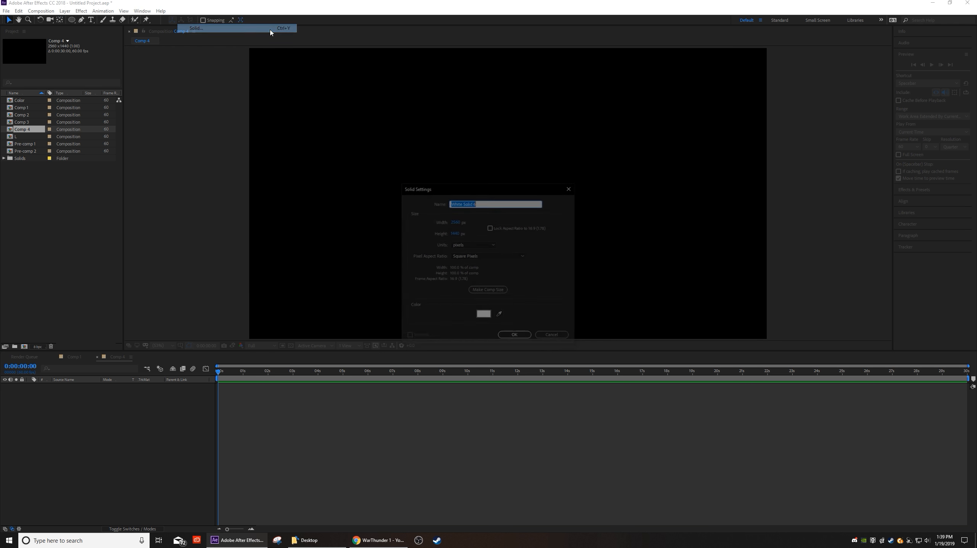
click(484, 315)
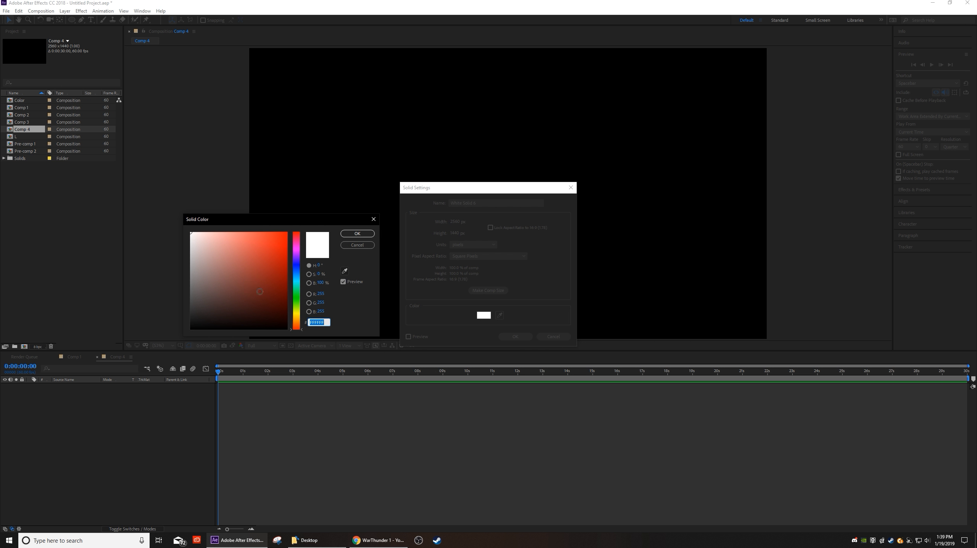
mouse_move(301, 299)
mouse_down()
mouse_move(305, 272)
mouse_move(305, 279)
mouse_up()
drag(279, 239, 345, 197)
click(357, 233)
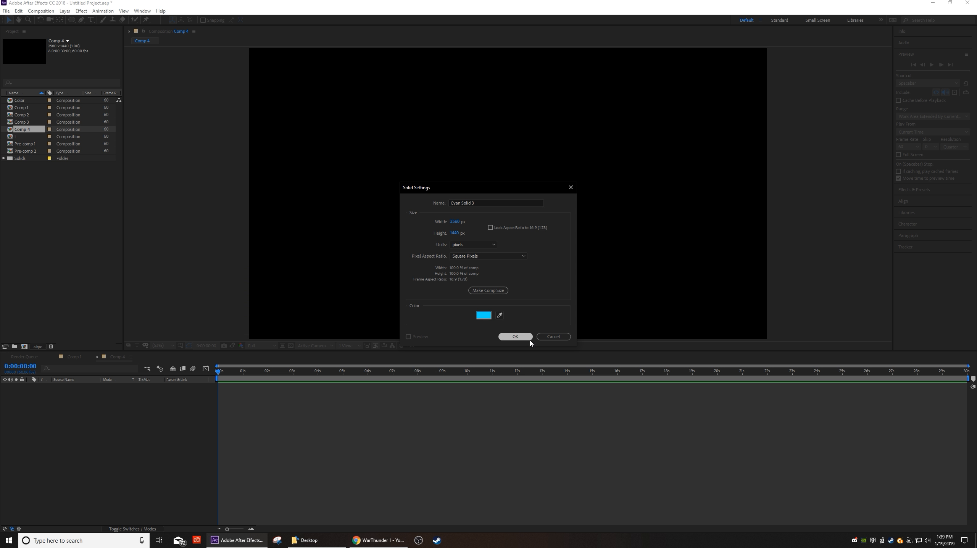
click(515, 337)
Step: Add a second full-frame solid layer in royal blue above the cyan one
click(64, 10)
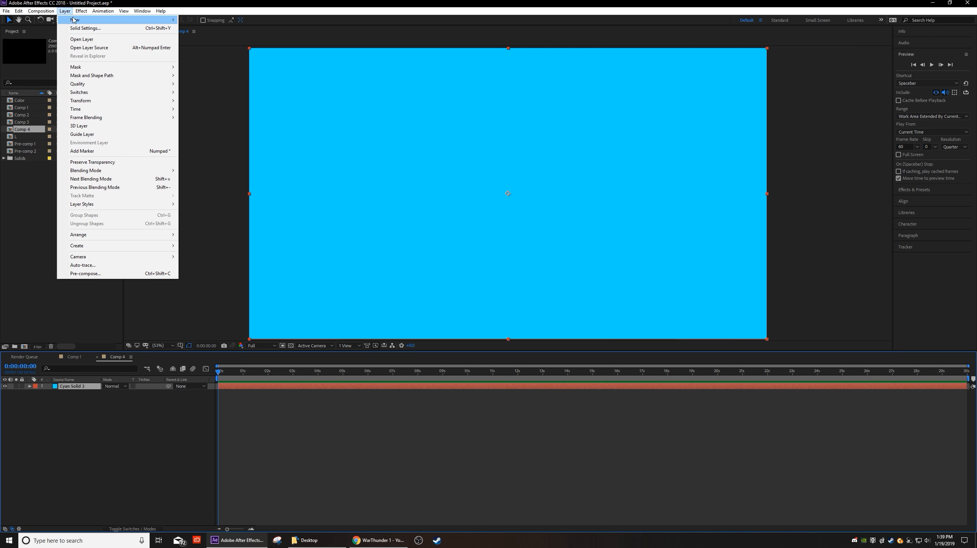
mouse_move(148, 22)
click(194, 28)
click(479, 316)
drag(296, 290, 301, 272)
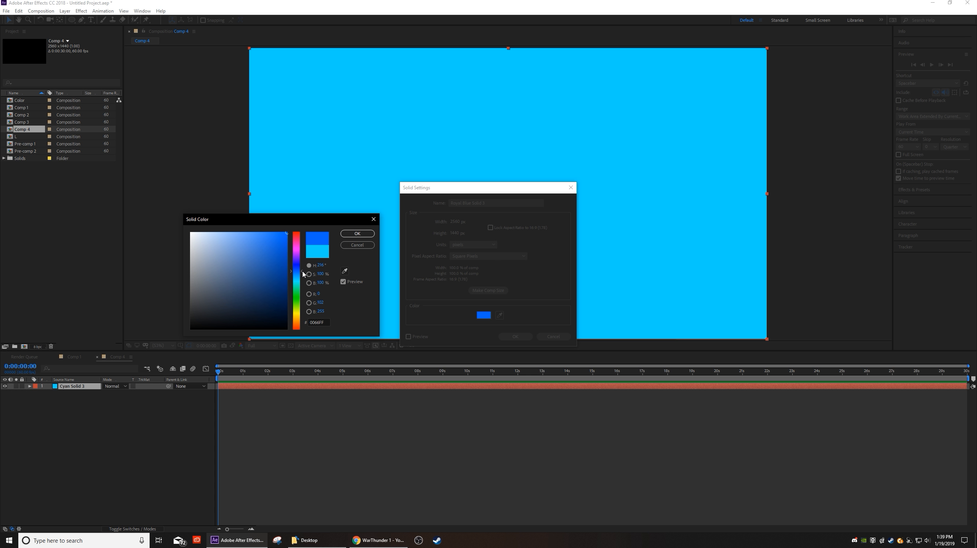
click(357, 233)
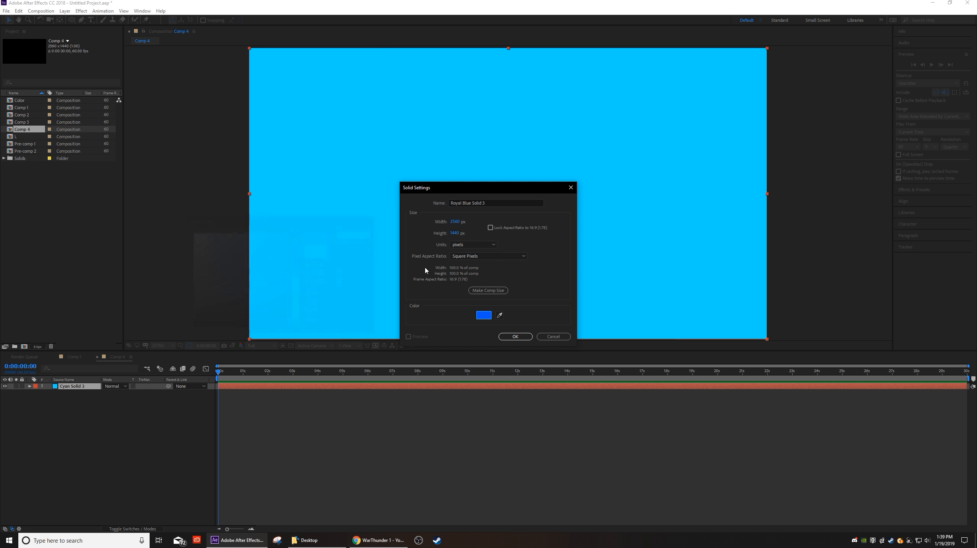
click(520, 337)
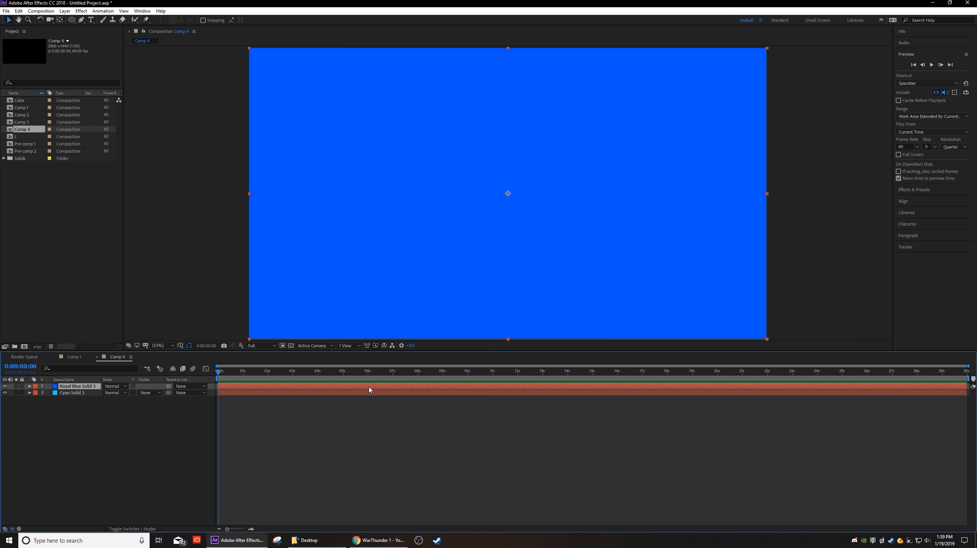
Step: Draw a wide elliptical mask on the royal blue solid so it covers roughly the upper 60% of the frame
scroll(394, 275, down, 3)
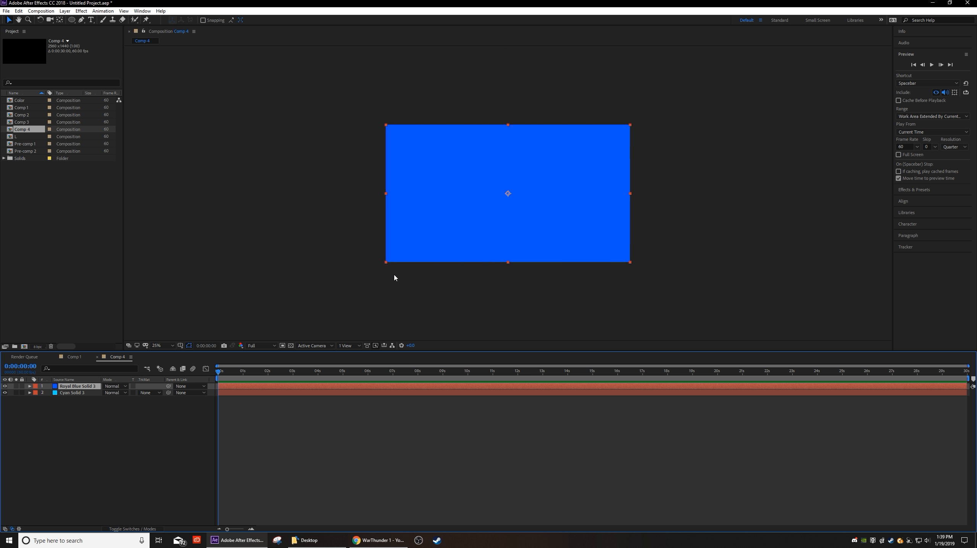
click(70, 21)
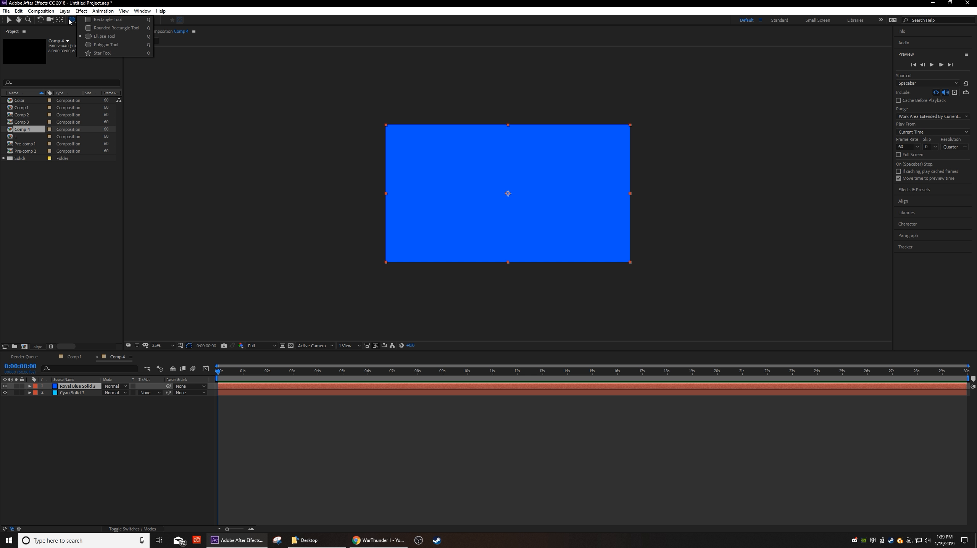
click(115, 38)
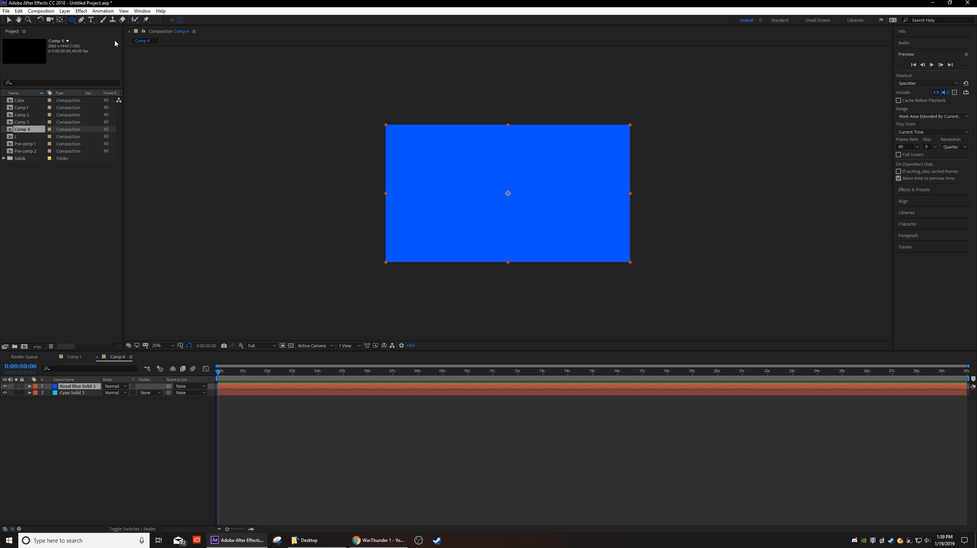
key(comma)
drag(303, 75, 713, 201)
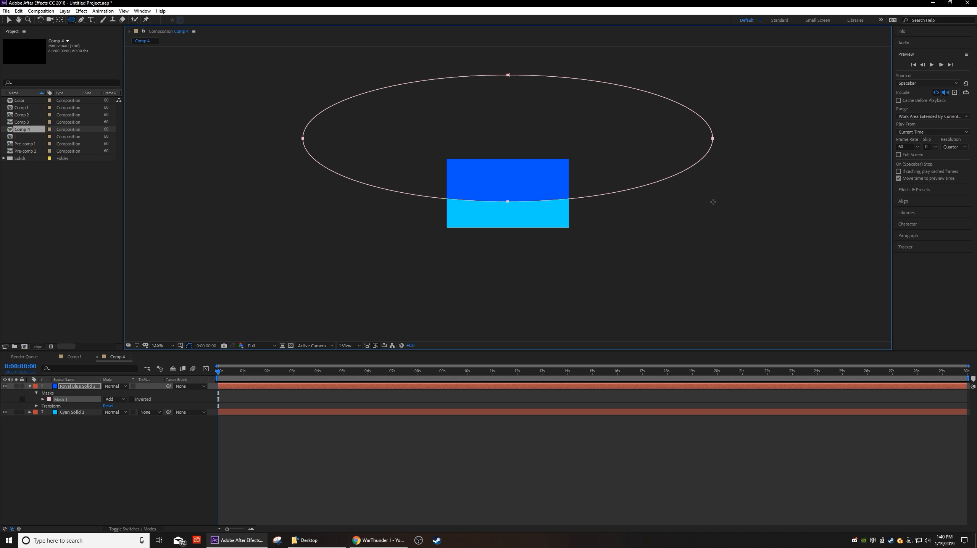
key(period)
key(period)
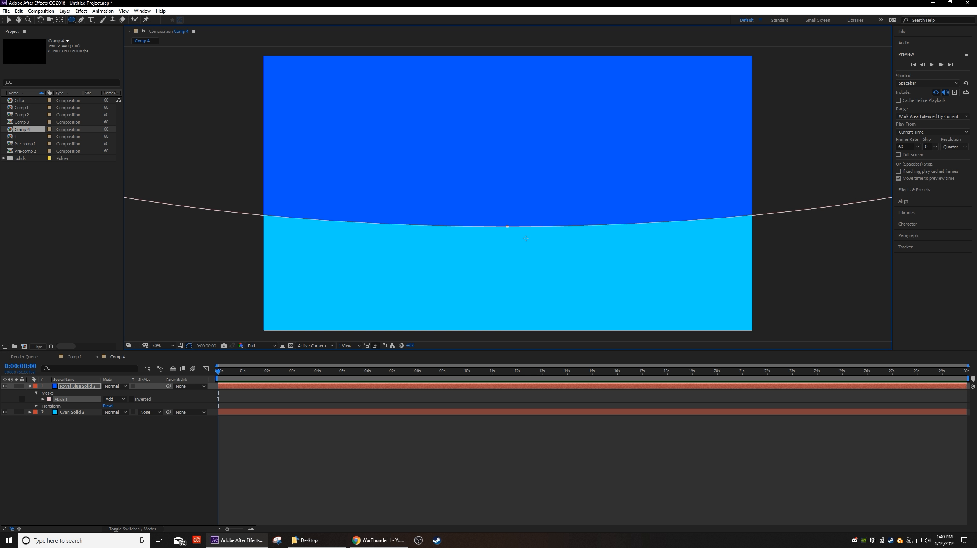
key(comma)
key(period)
Step: Feather the royal blue solid's mask by about 1270 pixels to blend both blues into a smooth gradient
click(43, 400)
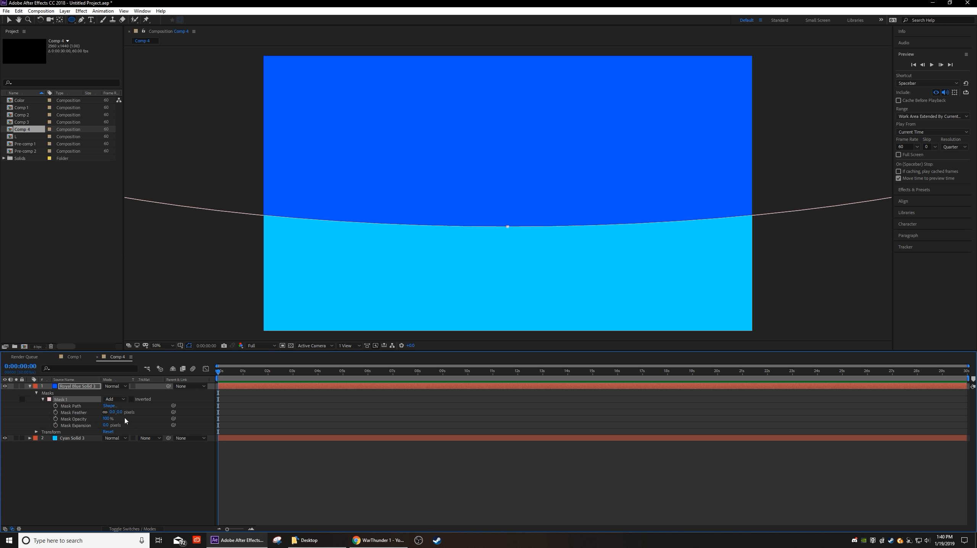
drag(112, 412, 492, 414)
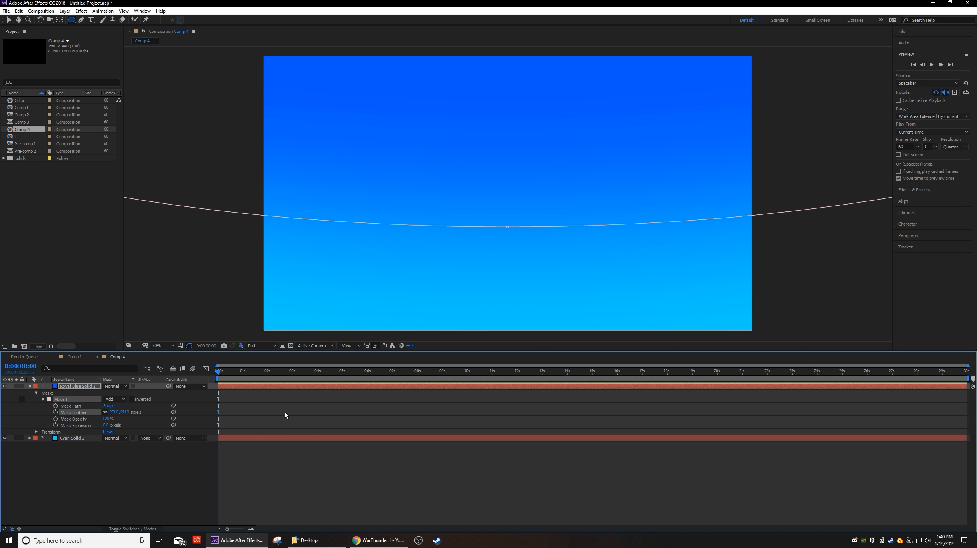
key(comma)
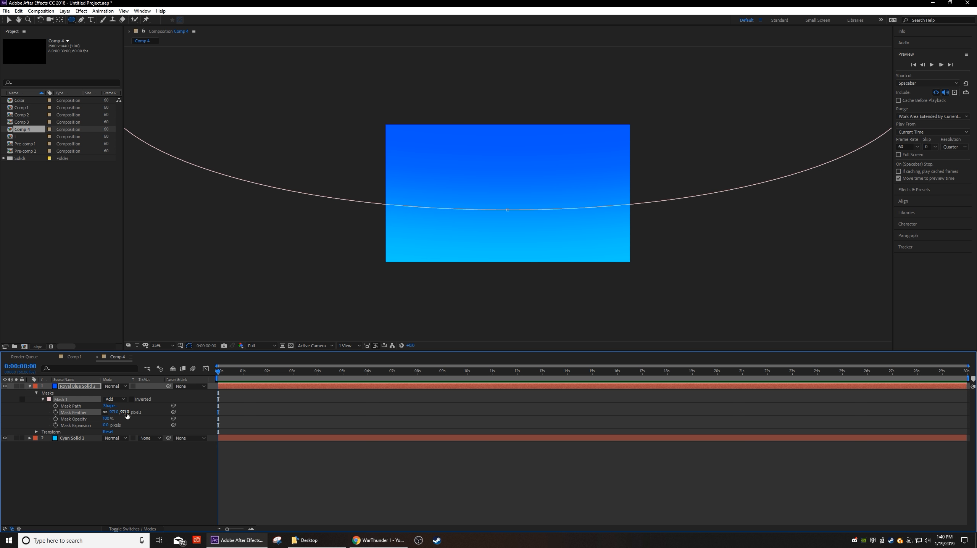
drag(126, 412, 316, 419)
key(v)
click(226, 138)
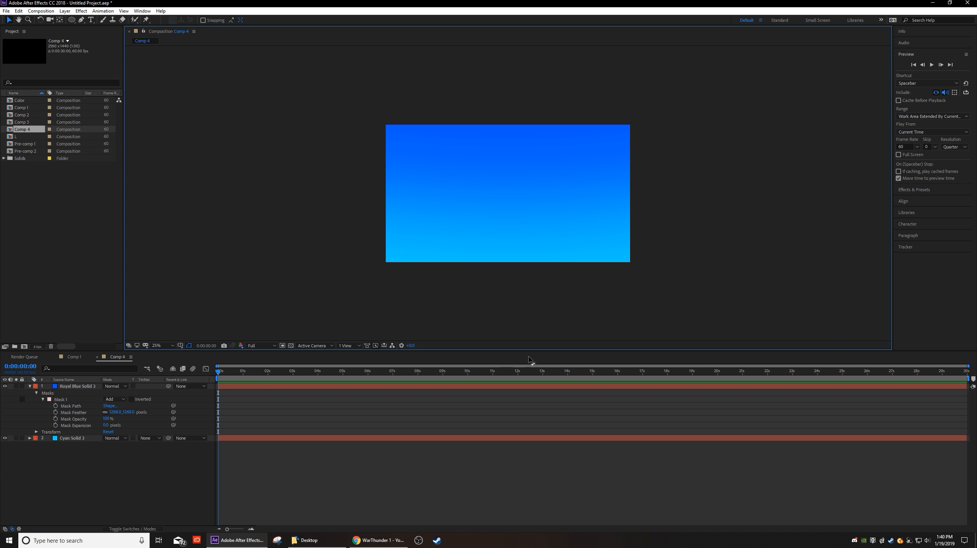
Step: Pre-compose the royal blue and cyan solids together into a composition named Color Background
key(period)
click(29, 386)
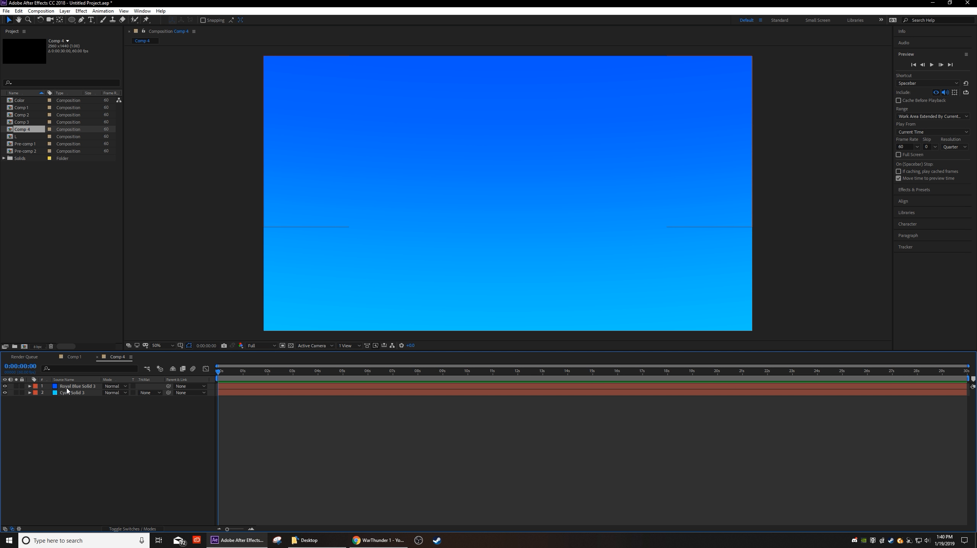
click(67, 388)
shift+click(75, 394)
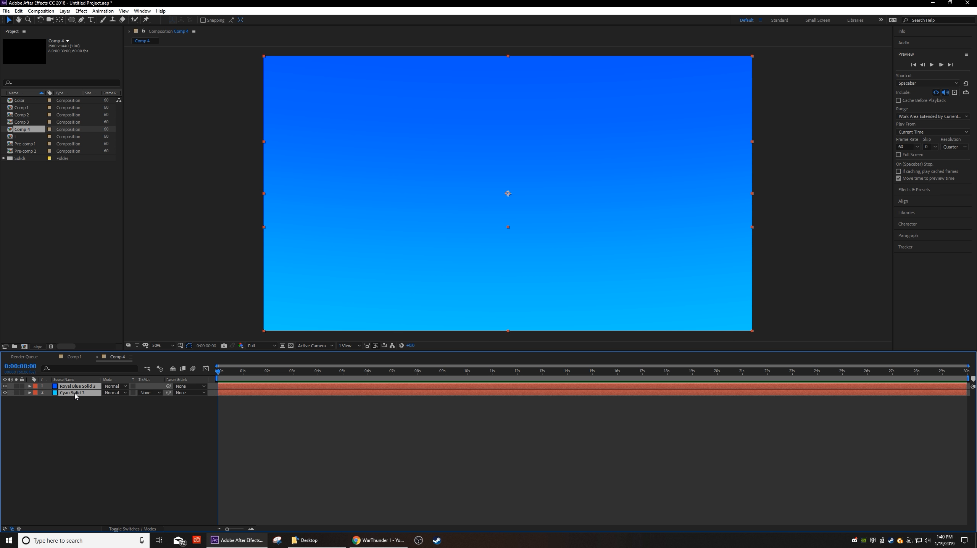
right_click(76, 395)
click(92, 359)
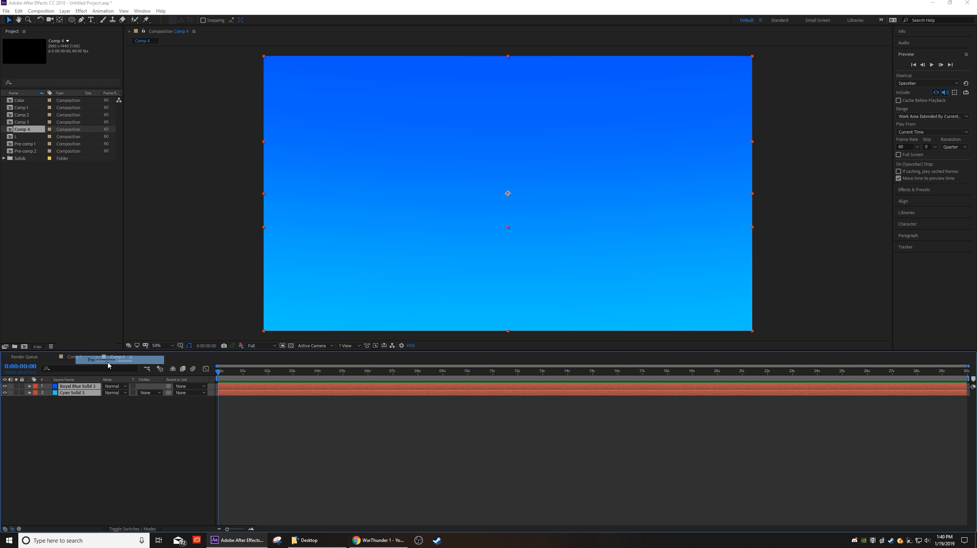
text(Col)
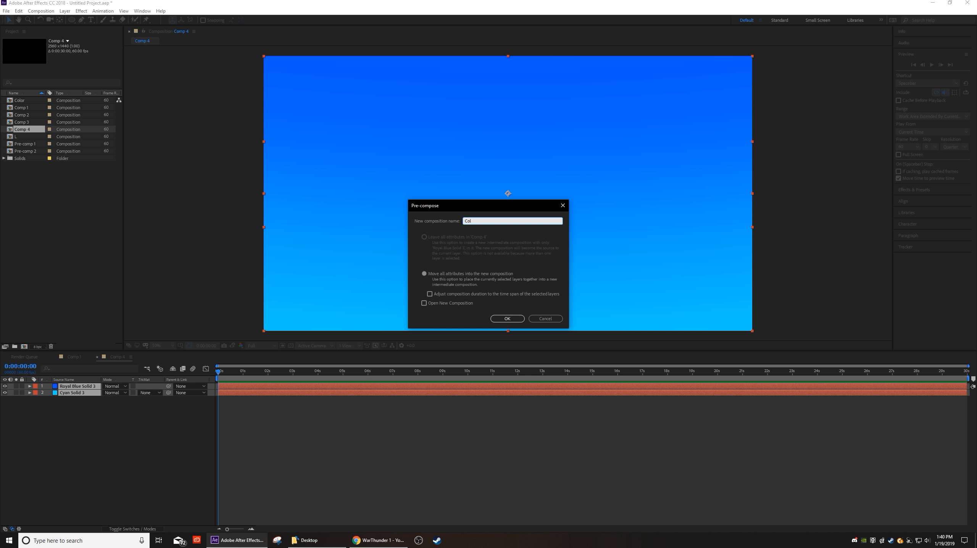
text(or Background)
key(Return)
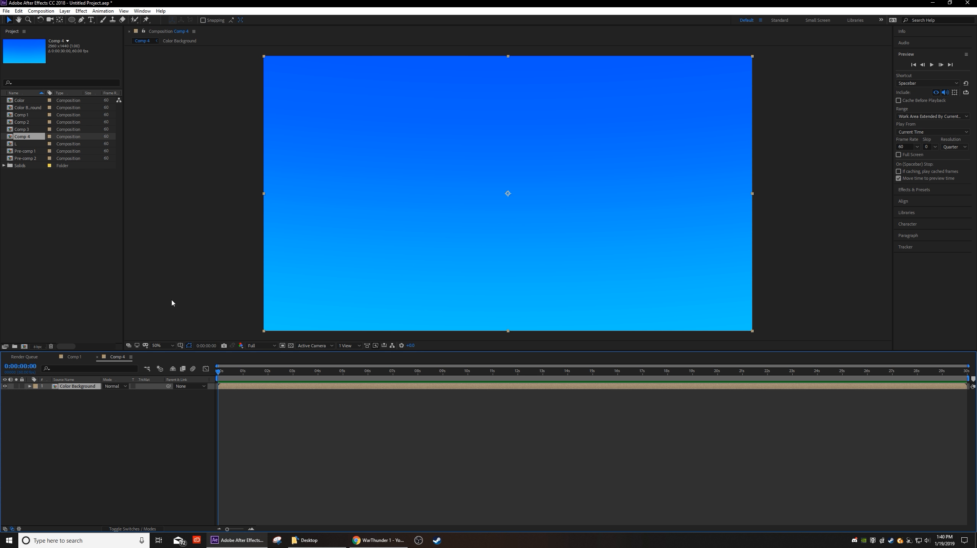
scroll(365, 287, down, 2)
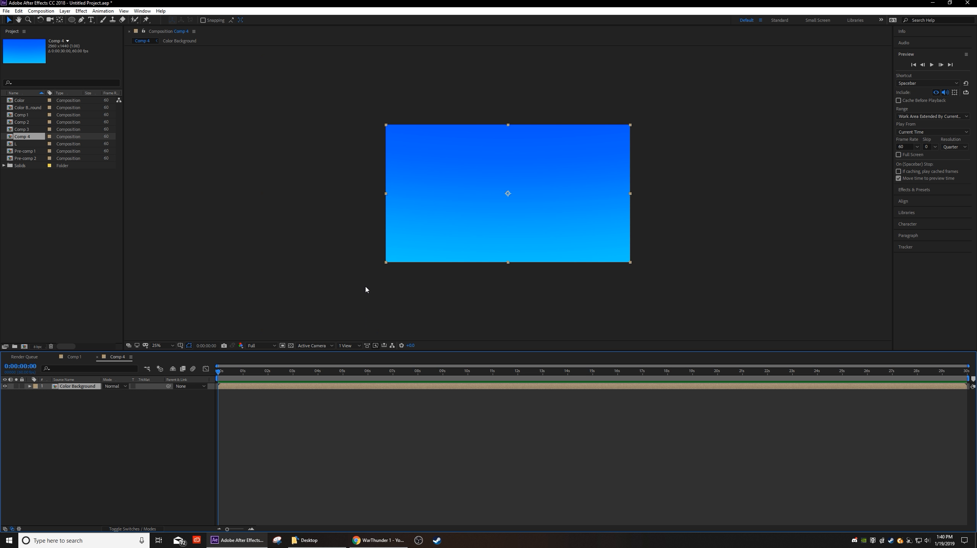
scroll(405, 237, up, 2)
drag(403, 241, 382, 231)
key(ctrl+z)
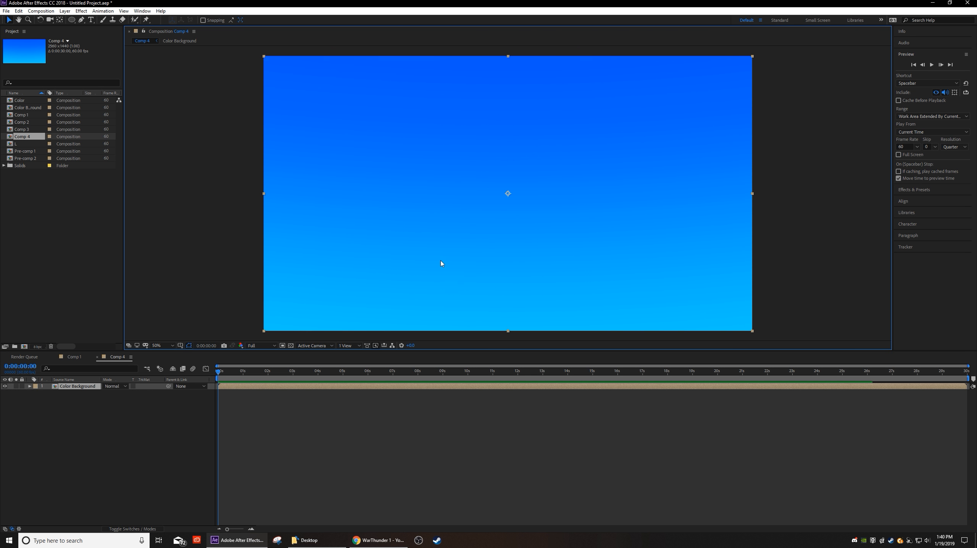
Step: Set up the Type tool with the Impact font and no stroke
click(92, 19)
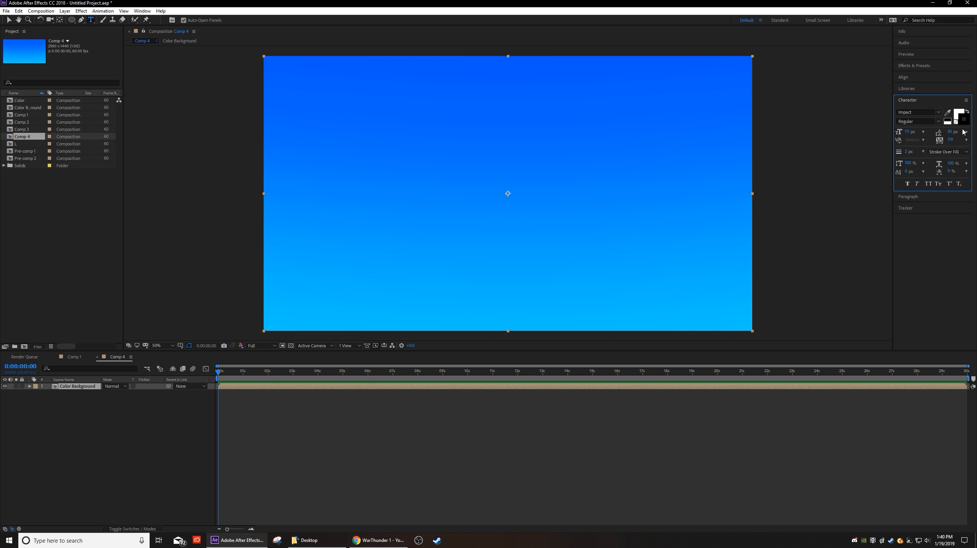
click(938, 113)
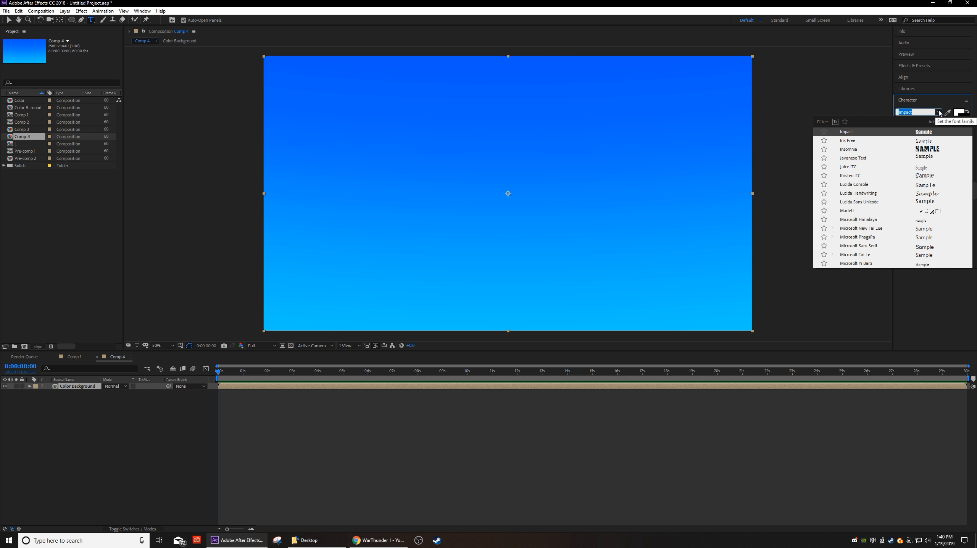
click(895, 133)
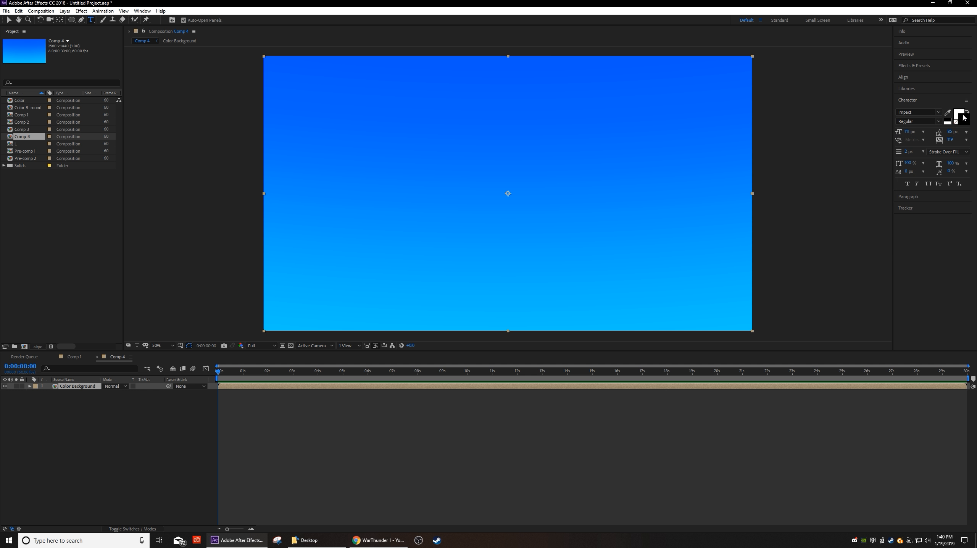
click(965, 119)
click(356, 234)
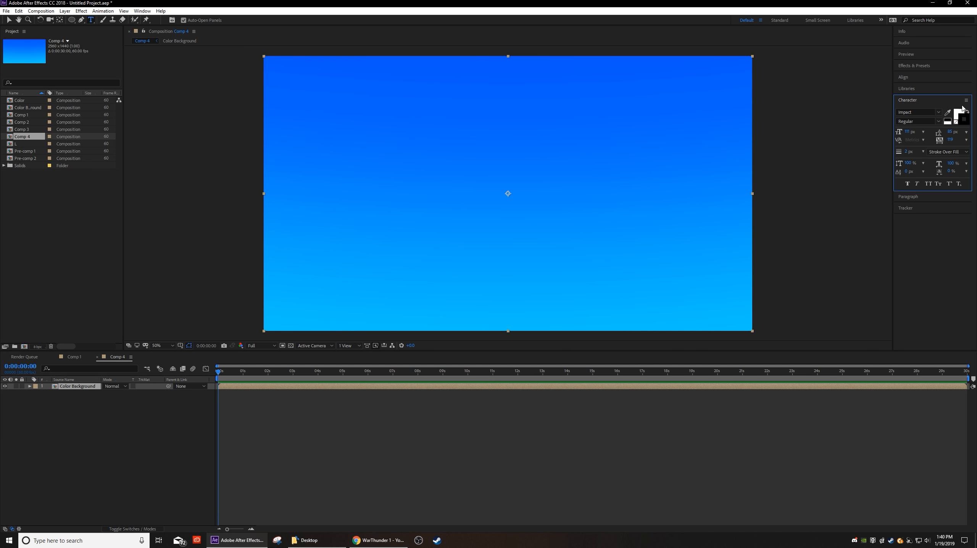
click(956, 122)
Step: Add a text layer with a single white letter L near the middle of the frame
click(501, 183)
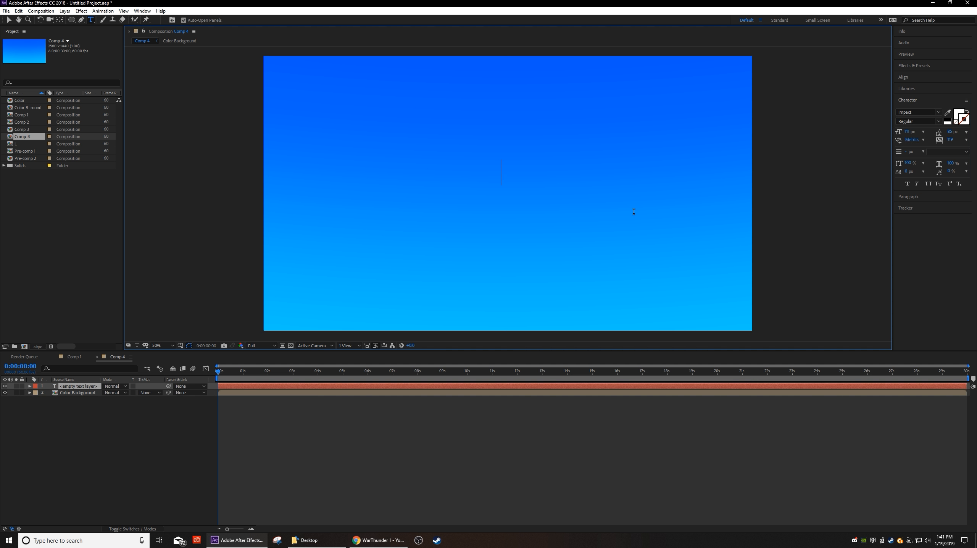
text(L)
click(8, 20)
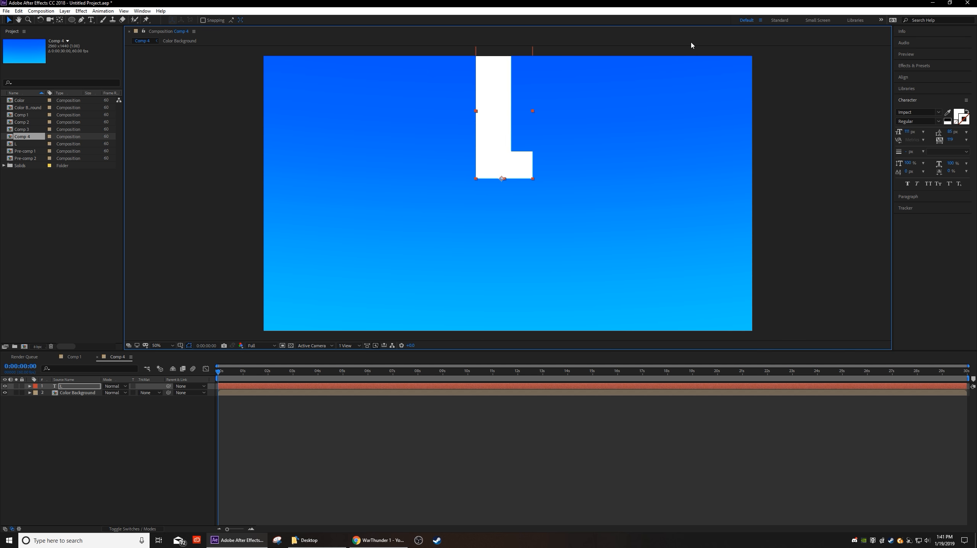
Step: Center the L text layer horizontally and vertically in the composition
click(905, 76)
click(914, 96)
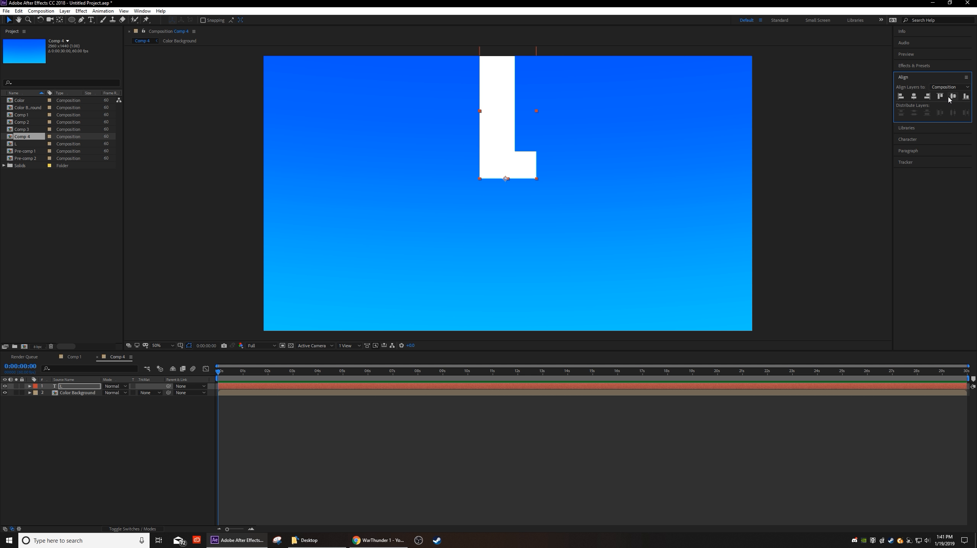
click(951, 97)
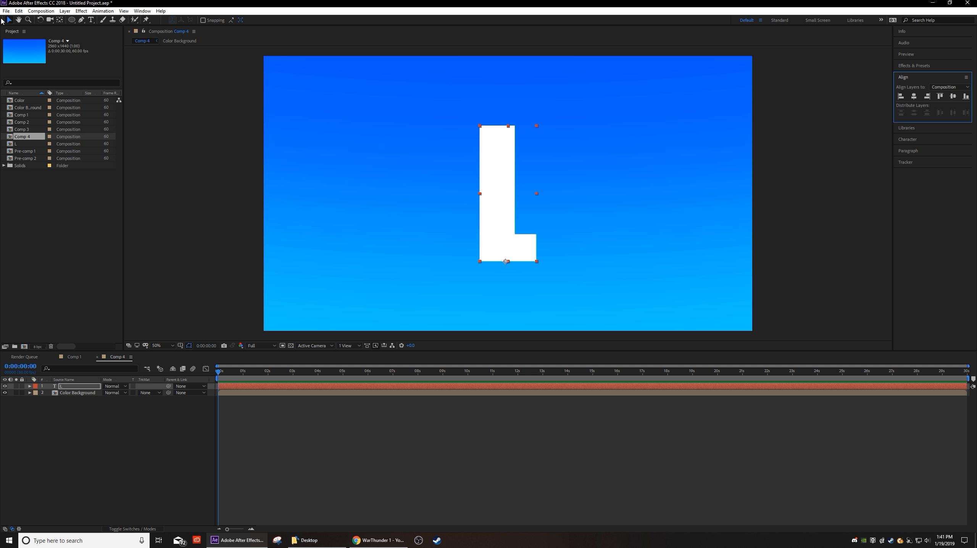
click(905, 139)
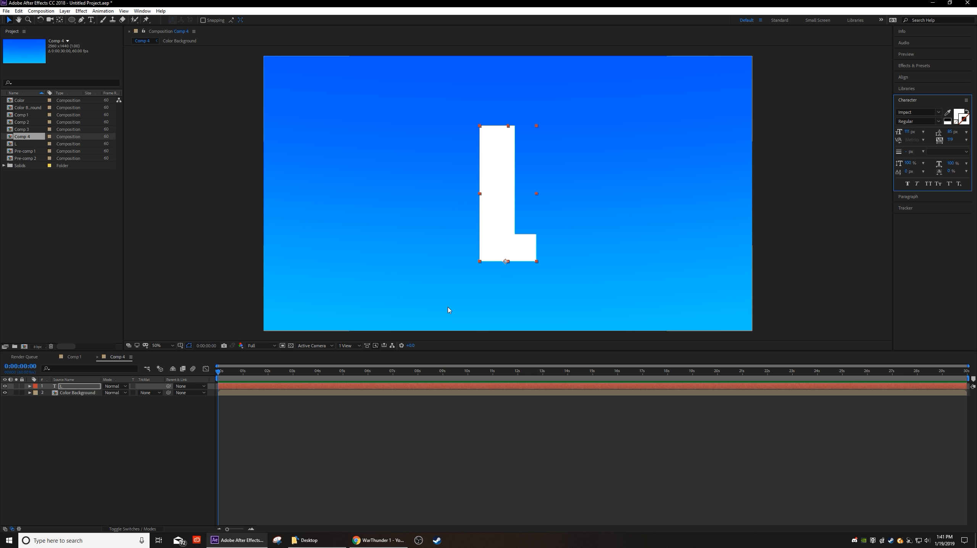
Step: Apply the L text layer as an alpha matte to the Color Background layer so the gradient fills the letter
click(79, 425)
click(79, 393)
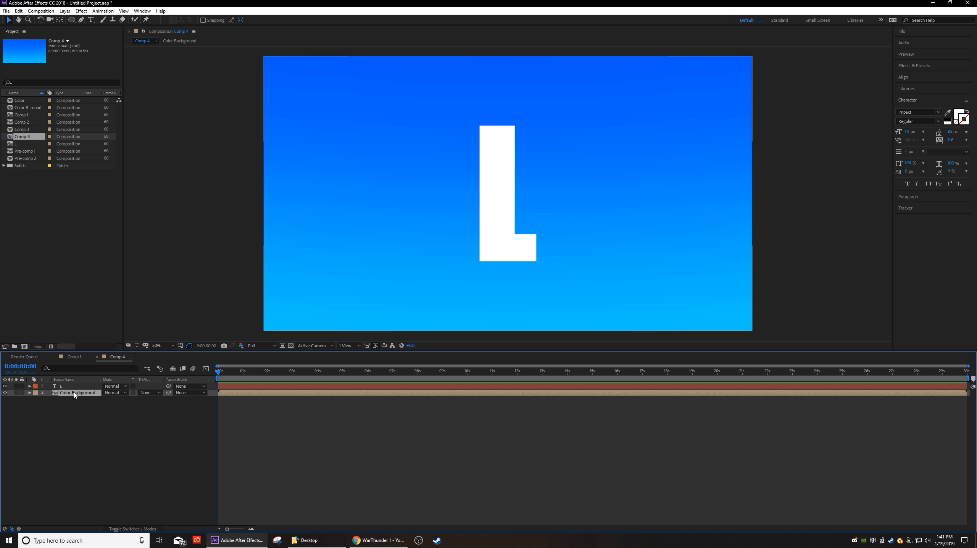
click(147, 393)
click(163, 412)
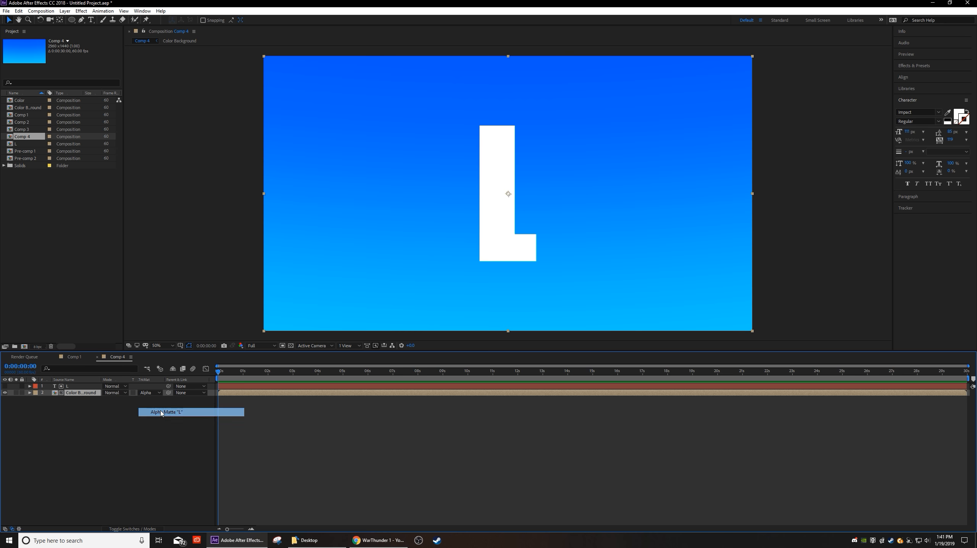
click(70, 404)
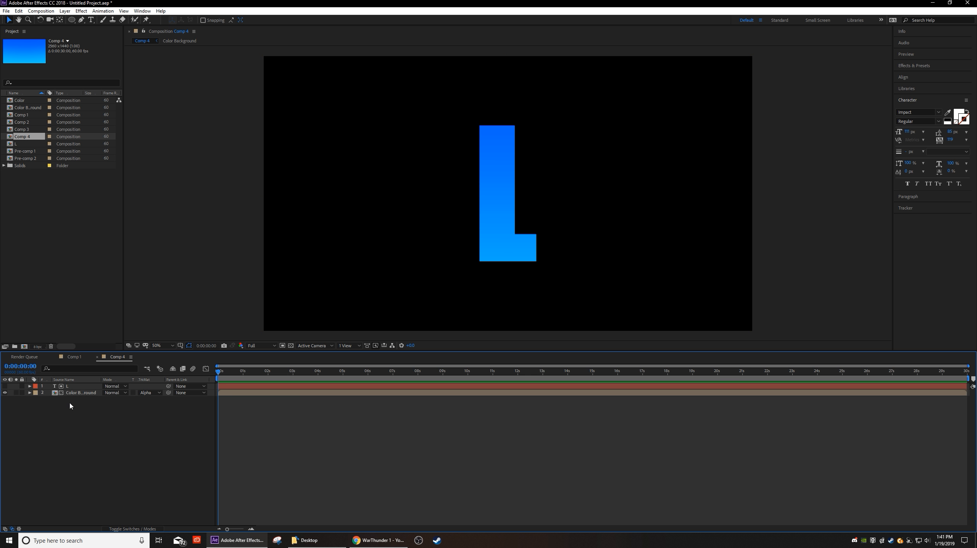
Step: Duplicate the L text layer, move the copy below Color Background and make it visible
click(71, 387)
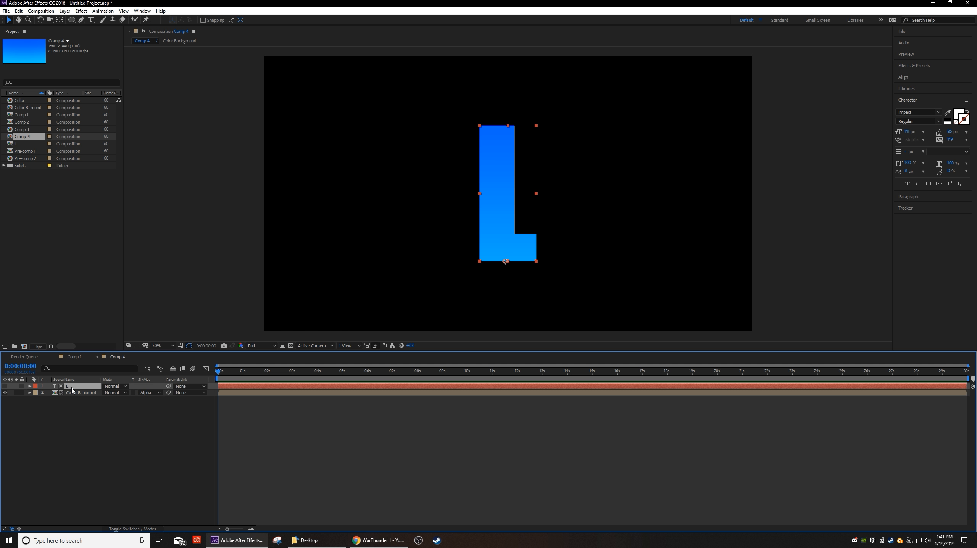
key(ctrl+d)
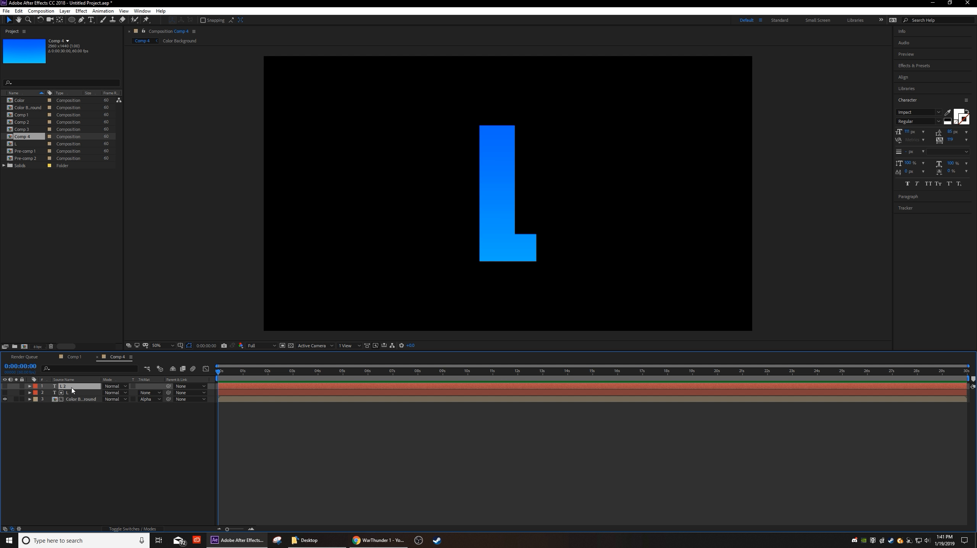
drag(72, 389, 72, 403)
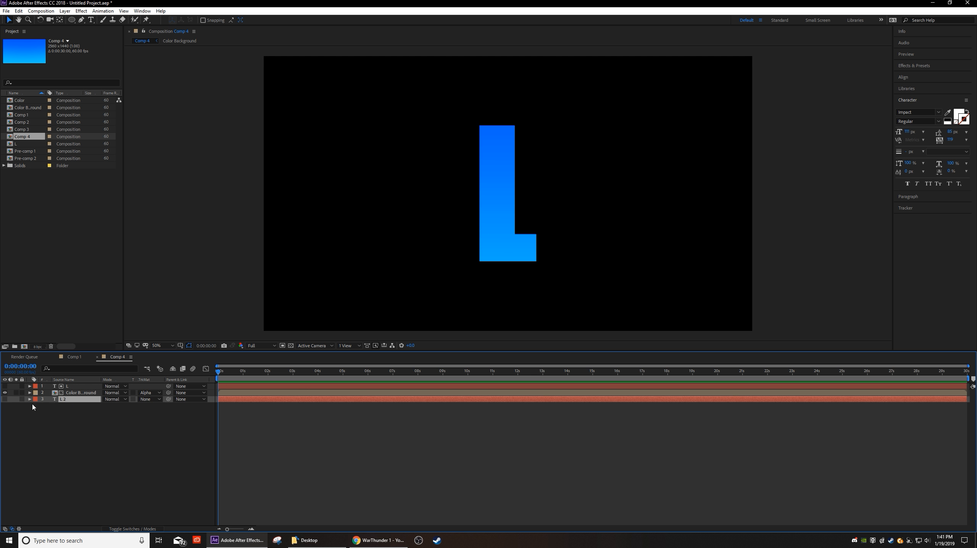
click(5, 404)
click(5, 399)
Step: Give the lower copy of the L a black (000000) stroke
click(87, 399)
click(962, 120)
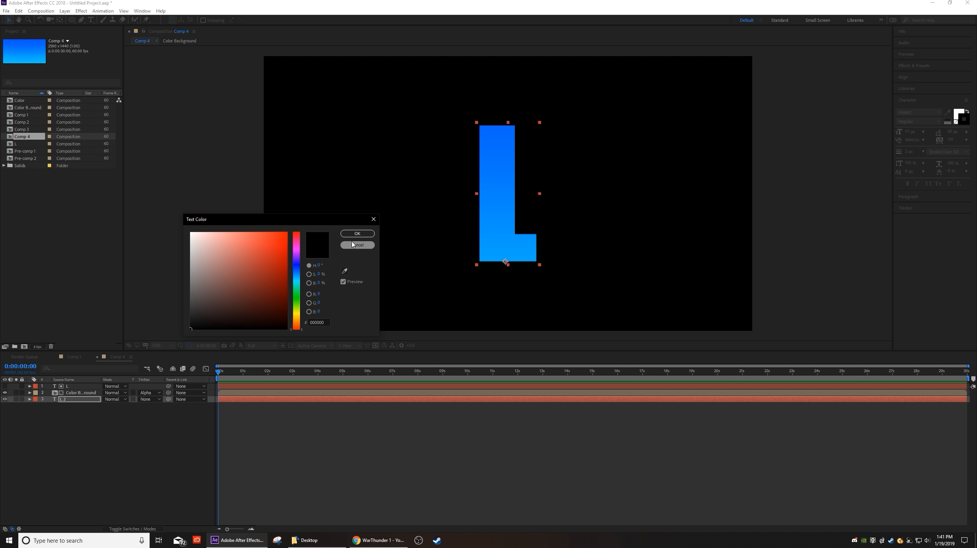
click(358, 233)
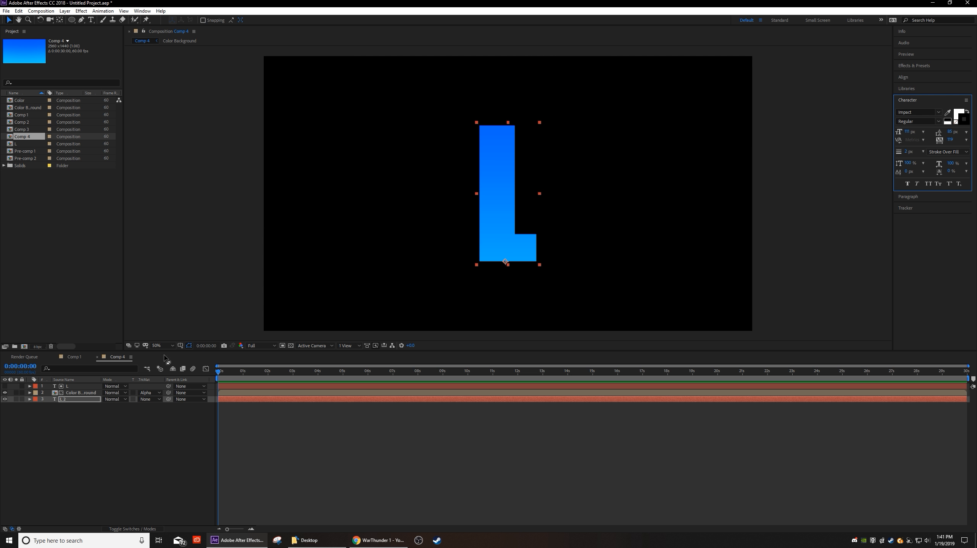
Step: Display the transparency grid and toggle the lower L copy's visibility to check the outline around the letter
click(68, 400)
click(290, 346)
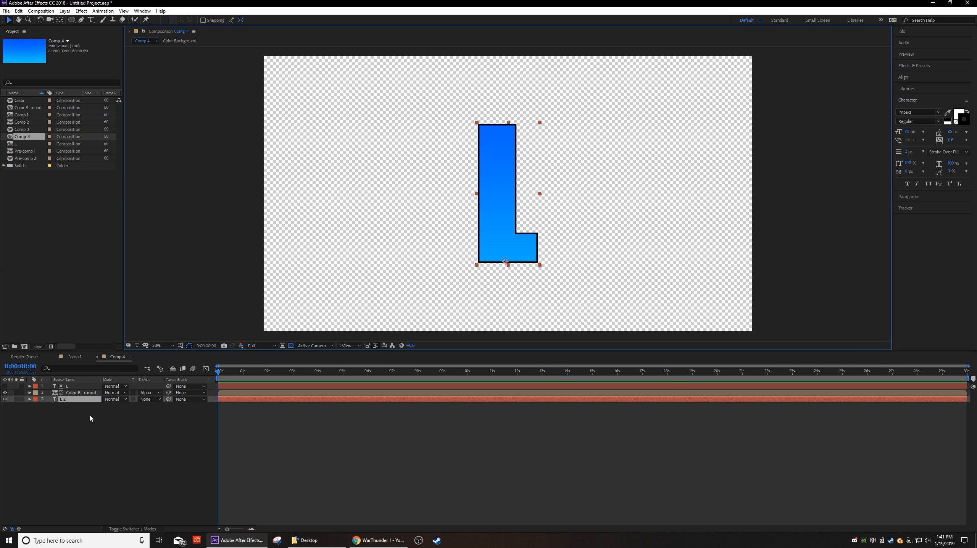
click(5, 400)
click(5, 400)
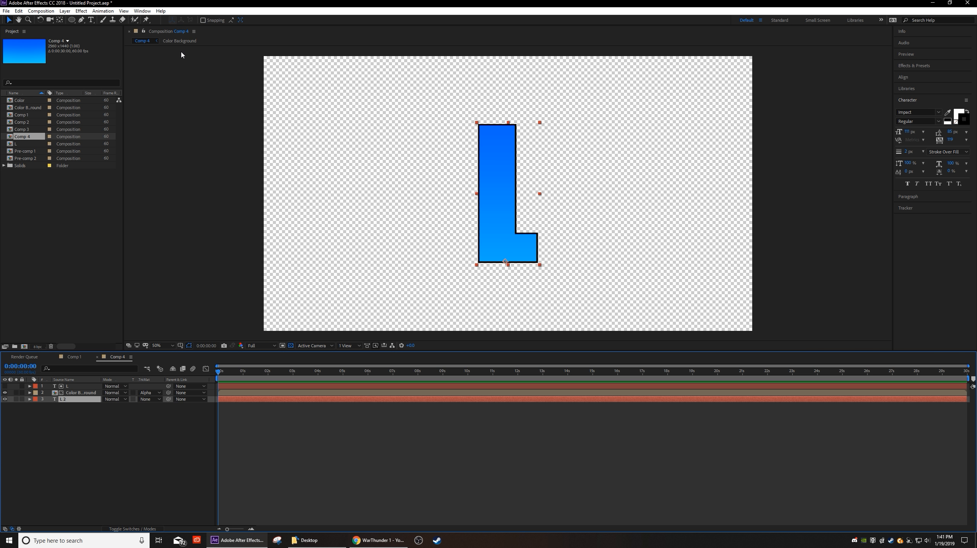
click(76, 454)
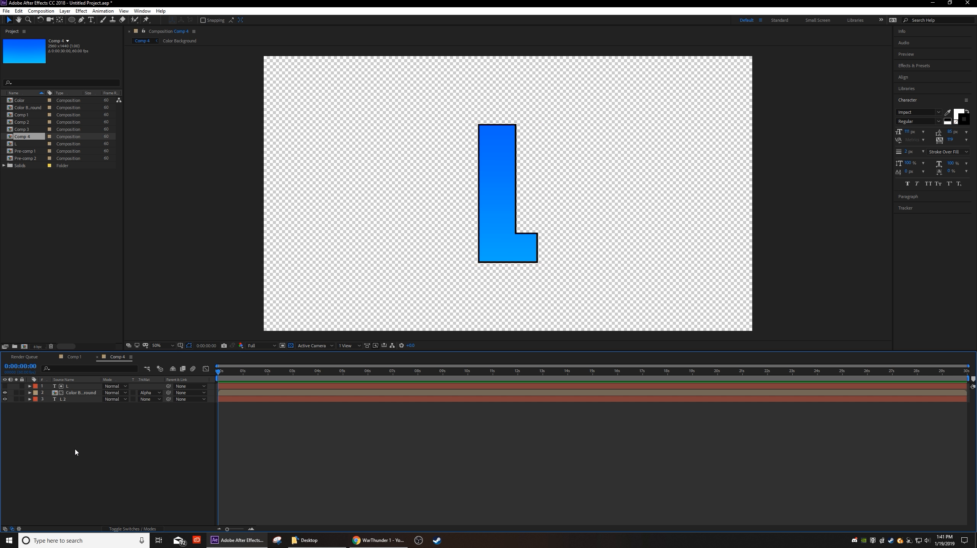
Step: Pre-compose both L text layers and Color Background into a composition named L, and turn off the transparency grid
click(73, 400)
shift+click(69, 387)
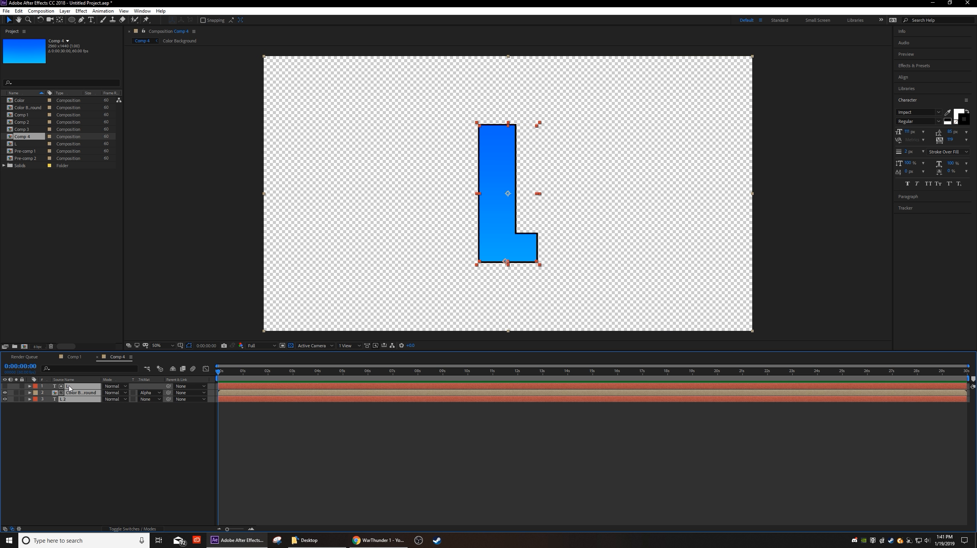
right_click(69, 387)
click(114, 352)
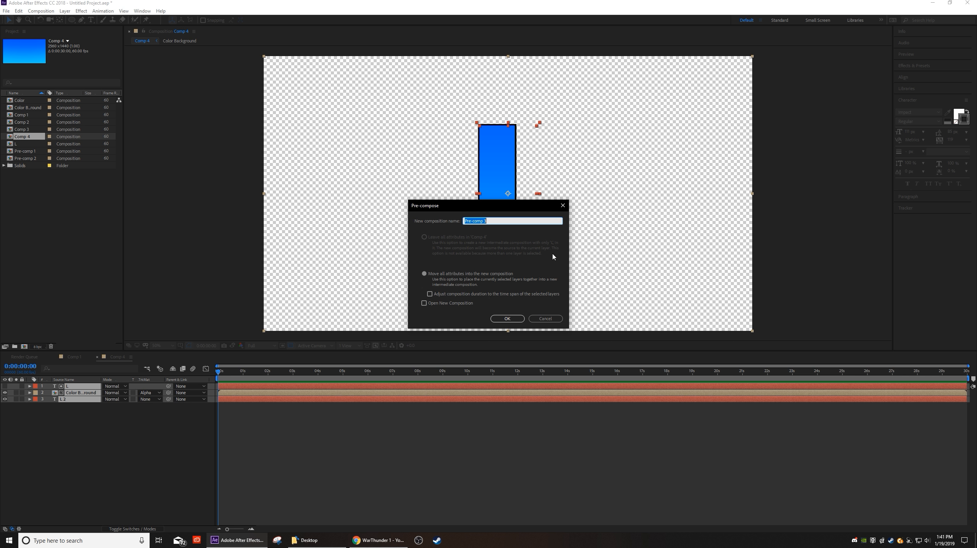
text(L)
click(507, 318)
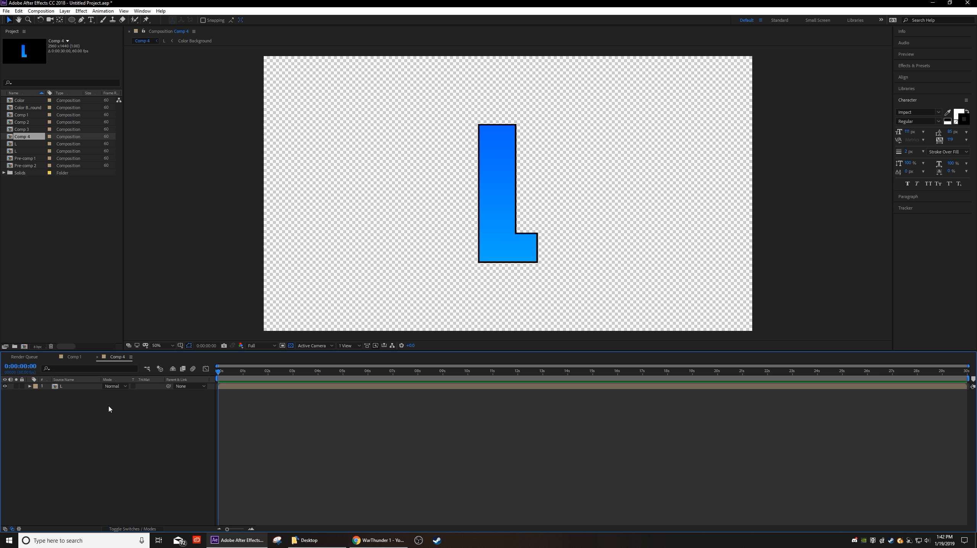
click(291, 346)
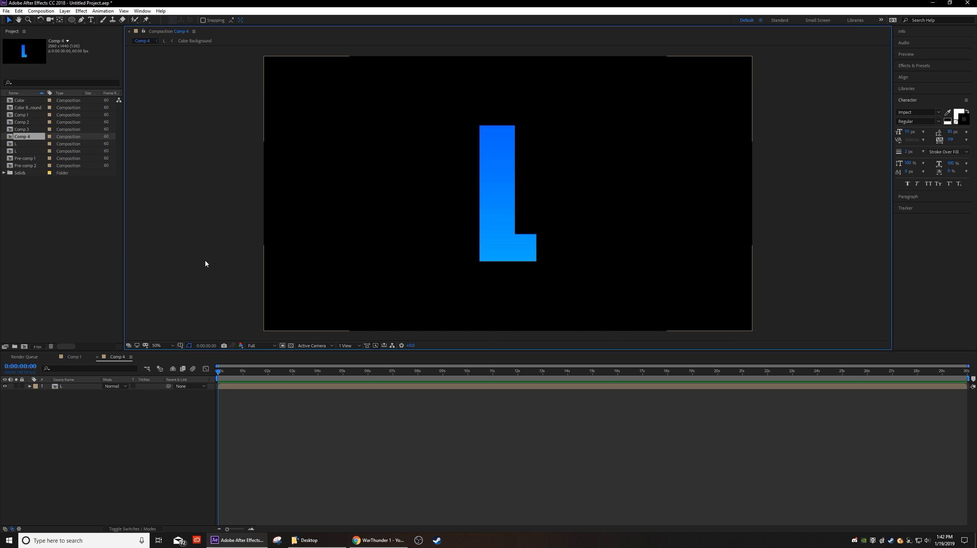
Step: Add a full-frame white (FFFFFF) solid layer above the L pre-comp
click(64, 10)
mouse_move(165, 20)
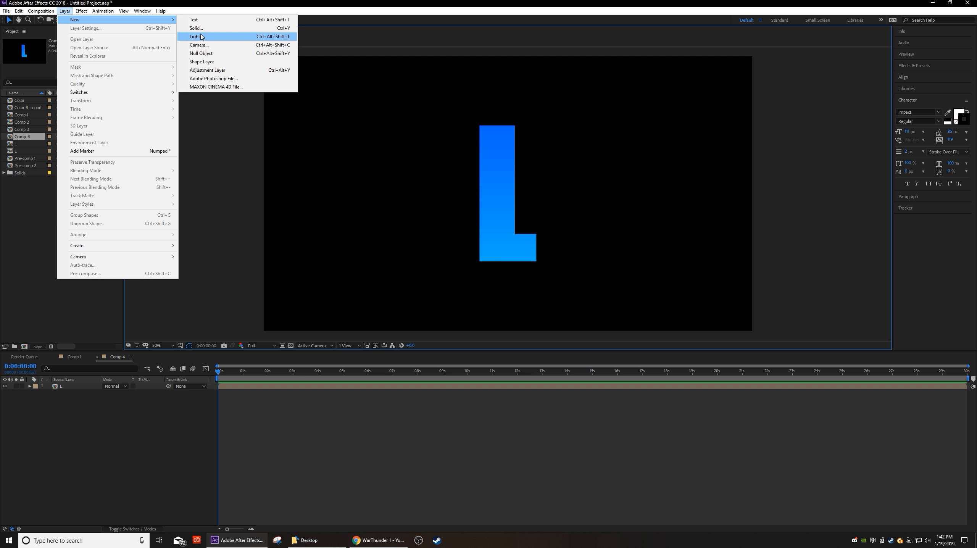
click(196, 28)
click(483, 316)
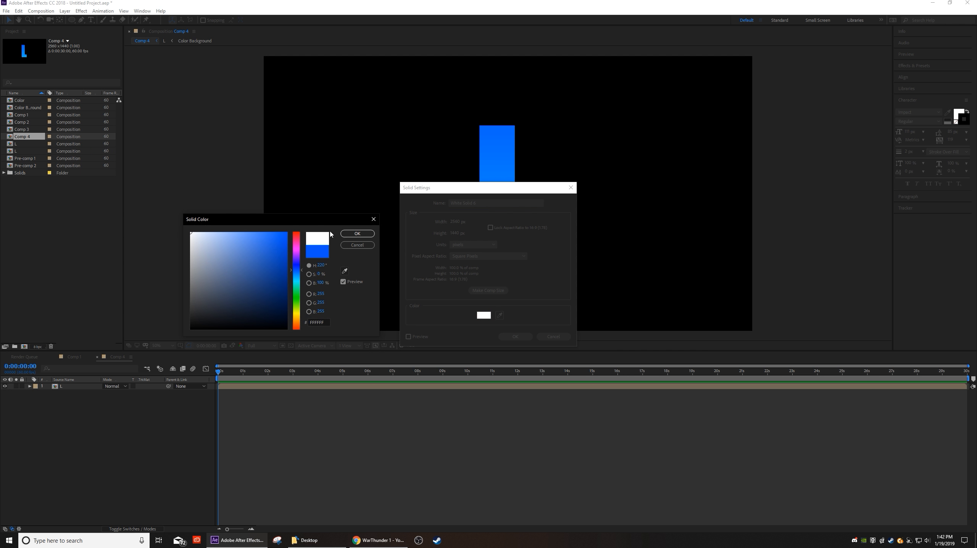
click(357, 233)
click(515, 337)
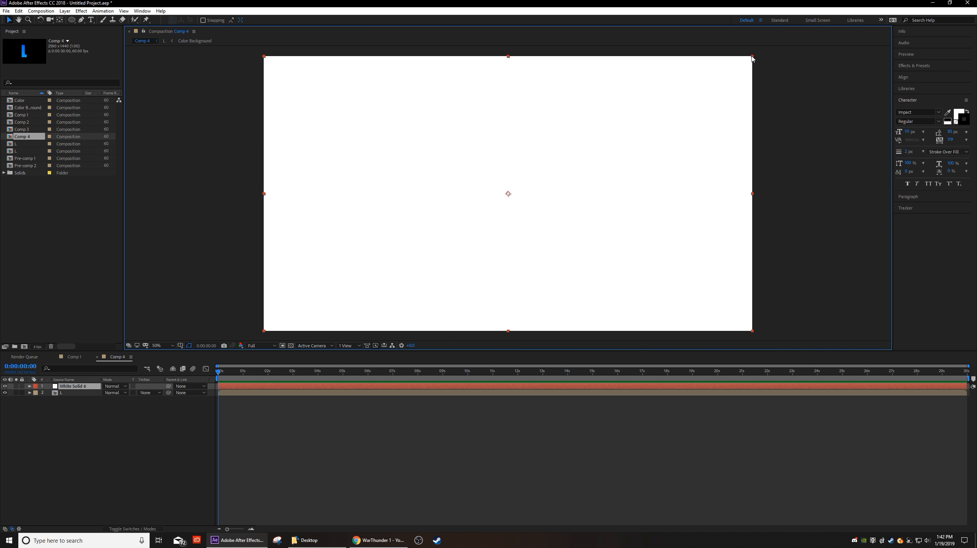
Step: Shrink the white solid to a thin vertical line slightly taller than the L and move it beside the letter's stem, to X about 1049
drag(753, 57, 508, 115)
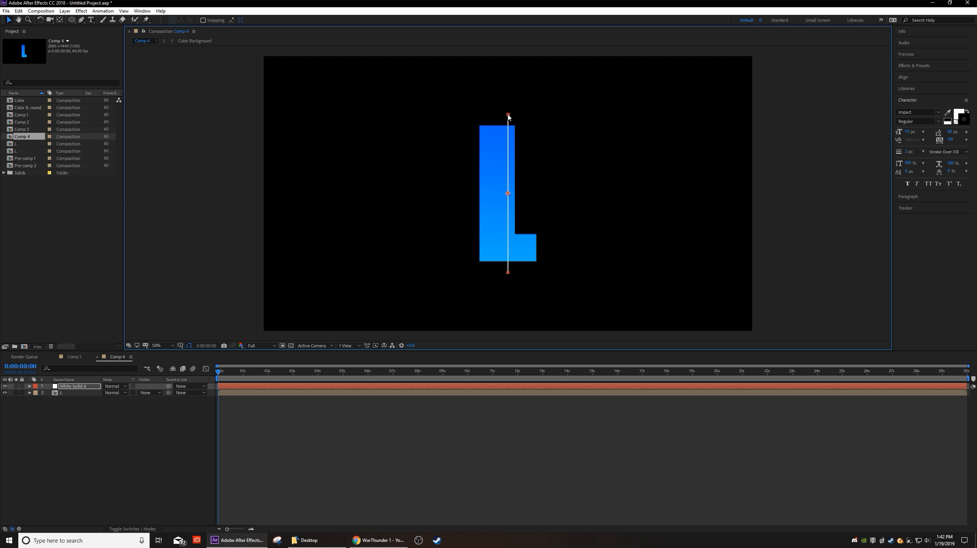
click(29, 386)
click(36, 393)
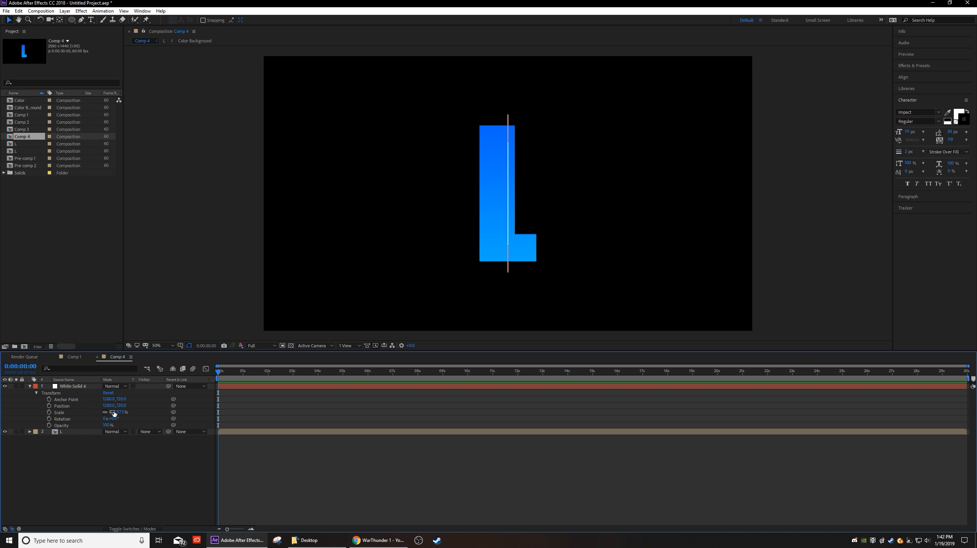
drag(121, 406, 27, 414)
key(ctrl+z)
click(114, 484)
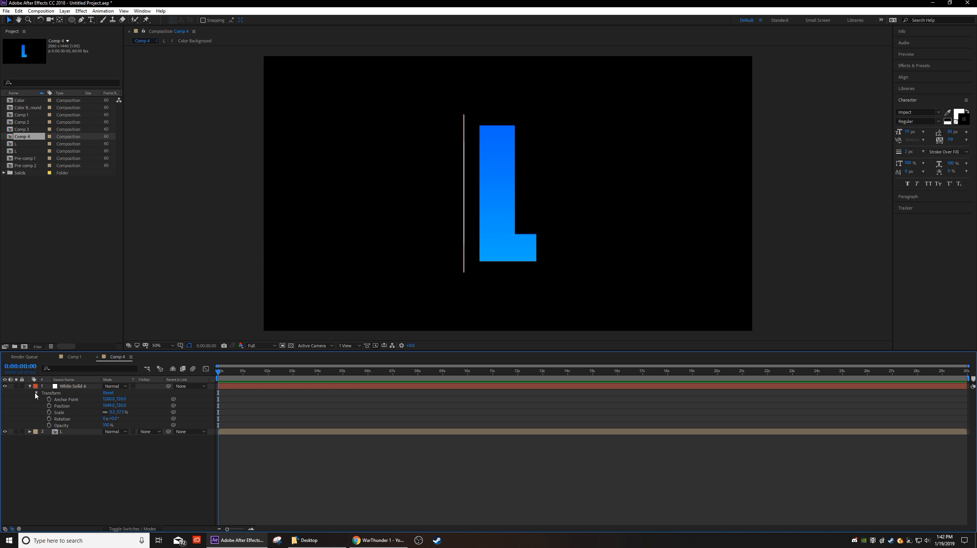
Step: Add a Scale keyframe to the white line at 0 seconds with its vertical scale set to 0%
click(49, 412)
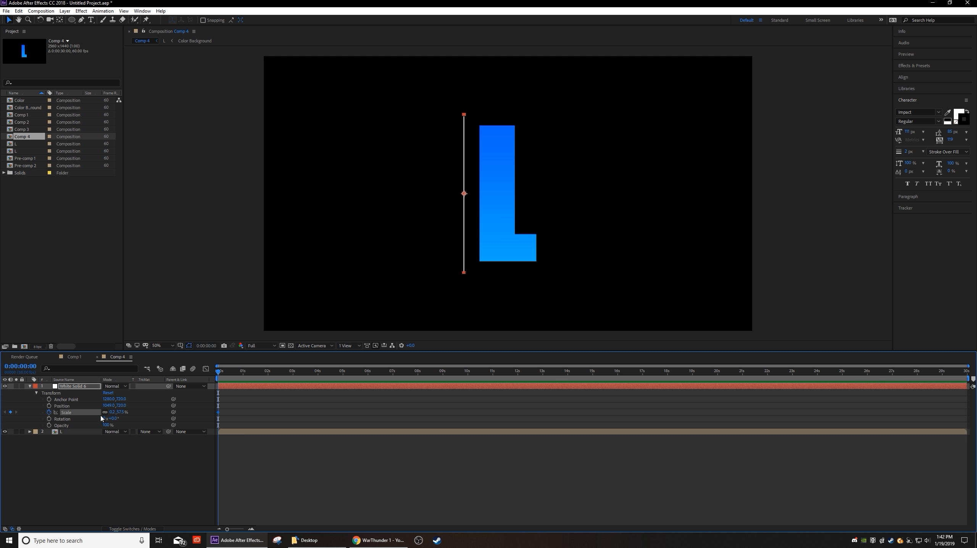
click(112, 412)
click(121, 412)
text(0)
click(135, 471)
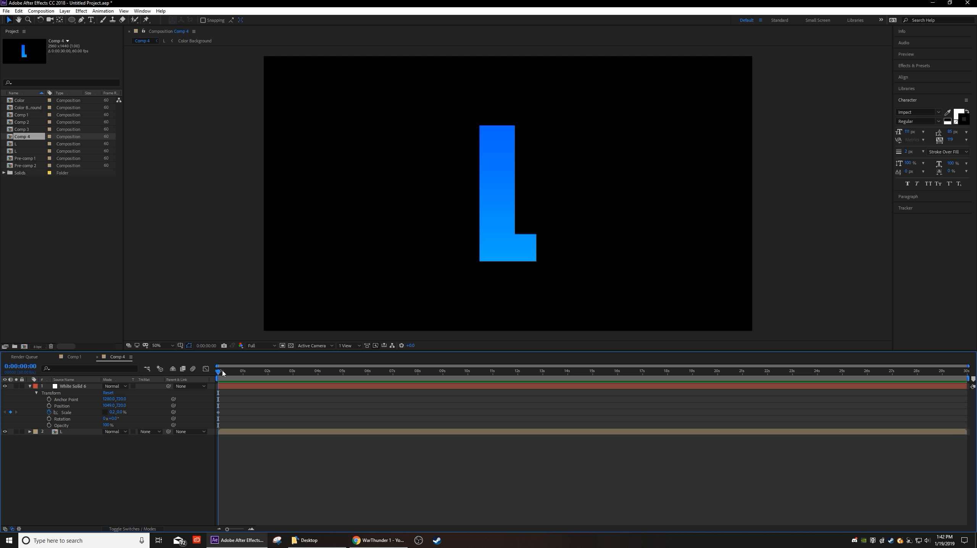
Step: At 0:00:01:02, keyframe the white line's vertical scale to about 59% so it grows to full height
click(243, 371)
drag(119, 413, 138, 411)
click(152, 491)
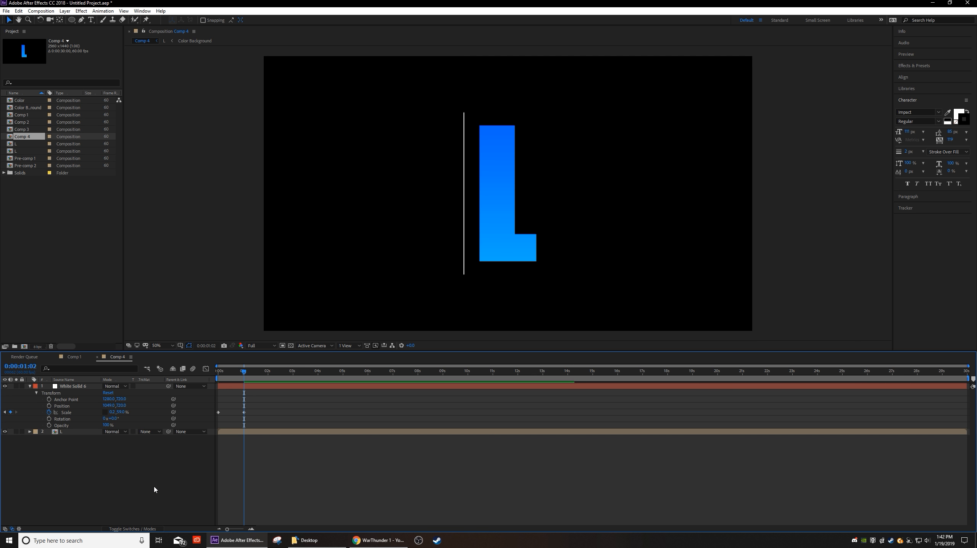
Step: Apply Easy Ease to both Scale keyframes of the white line and preview its growth from 0 seconds
mouse_move(259, 410)
mouse_down()
mouse_move(217, 415)
mouse_move(263, 416)
mouse_up()
key(space)
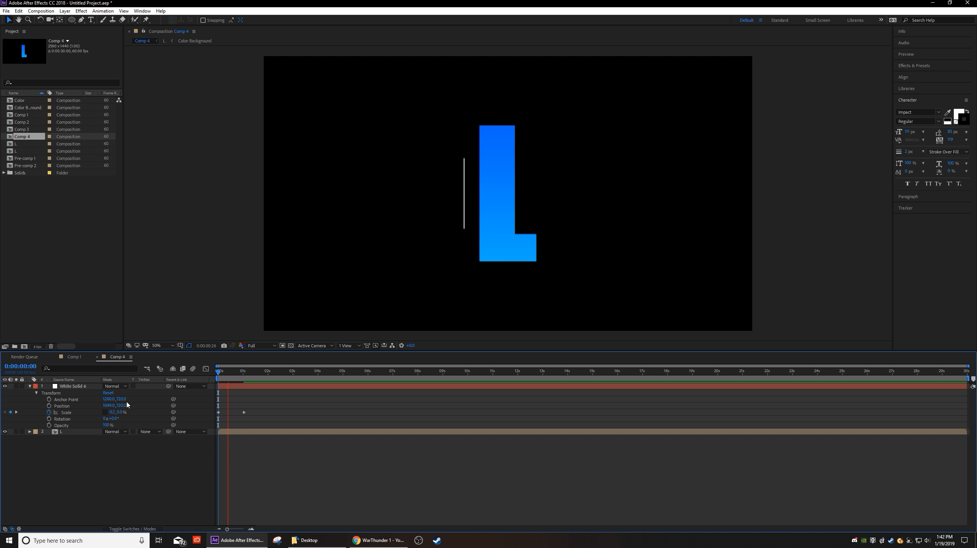
key(space)
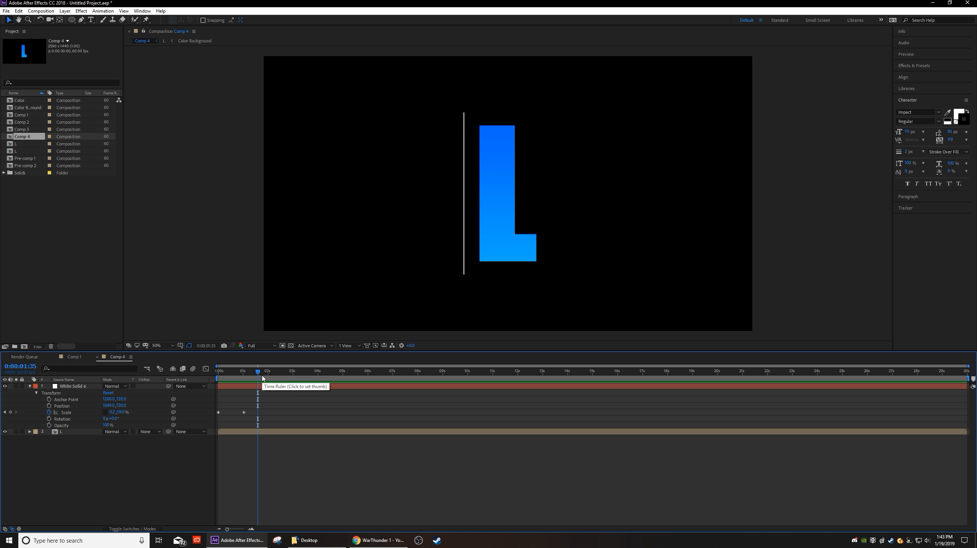
key(space)
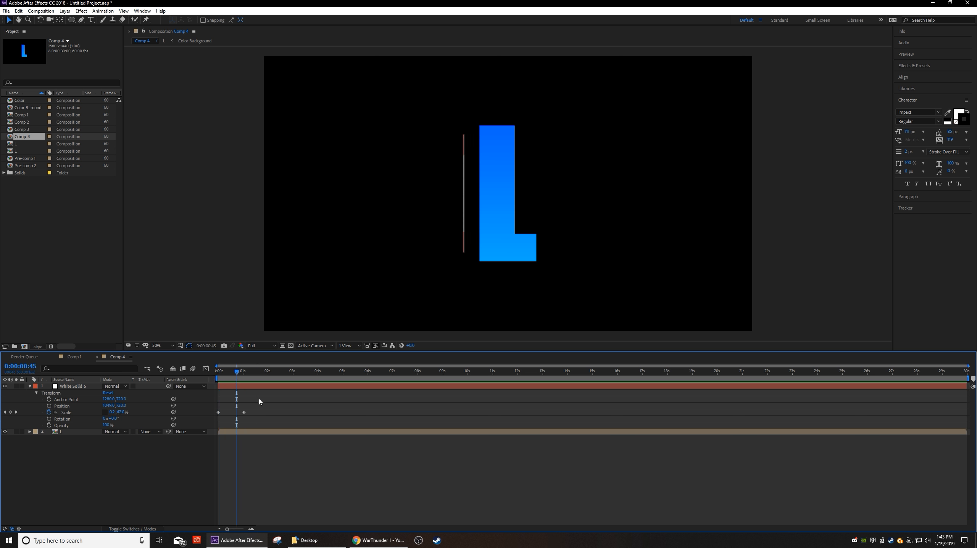
drag(264, 411, 218, 411)
right_click(219, 416)
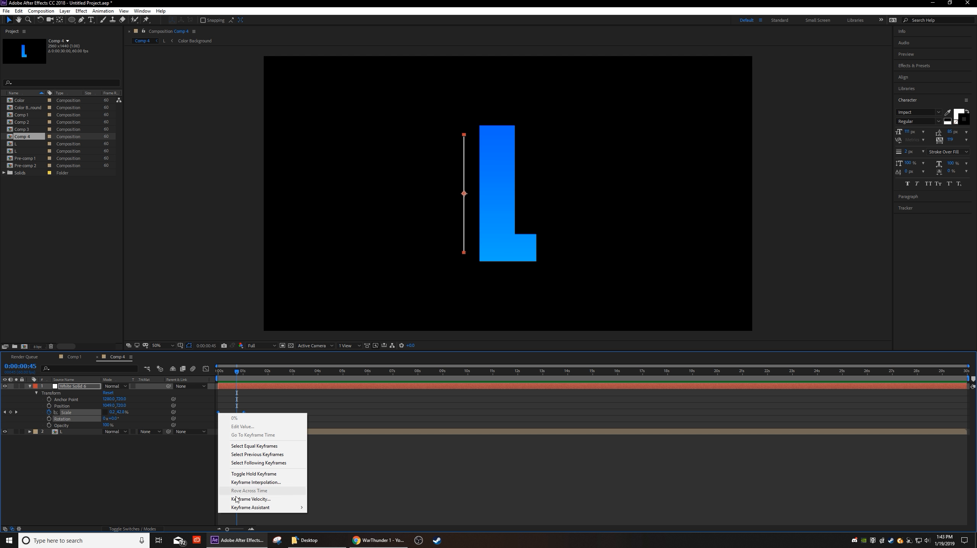
mouse_move(269, 507)
click(322, 457)
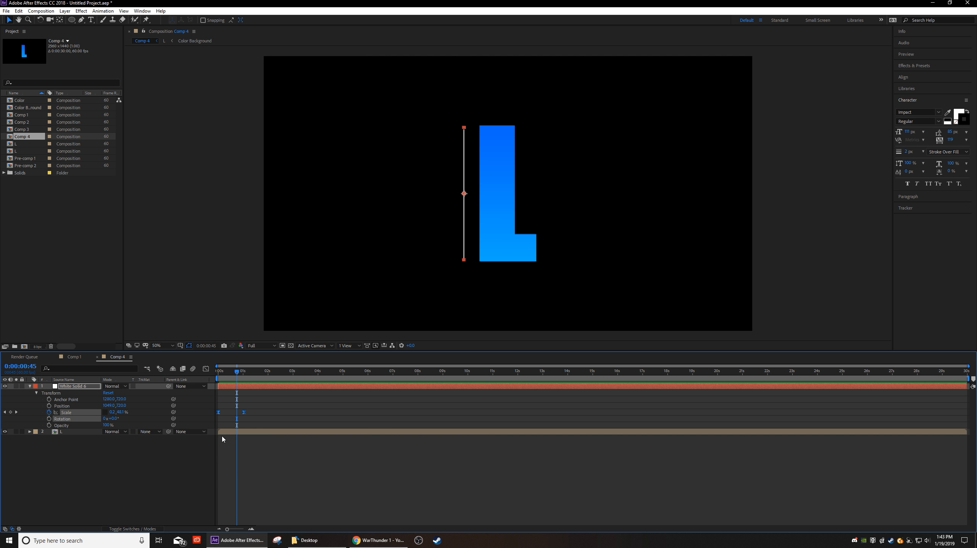
click(155, 464)
drag(237, 375, 218, 376)
key(space)
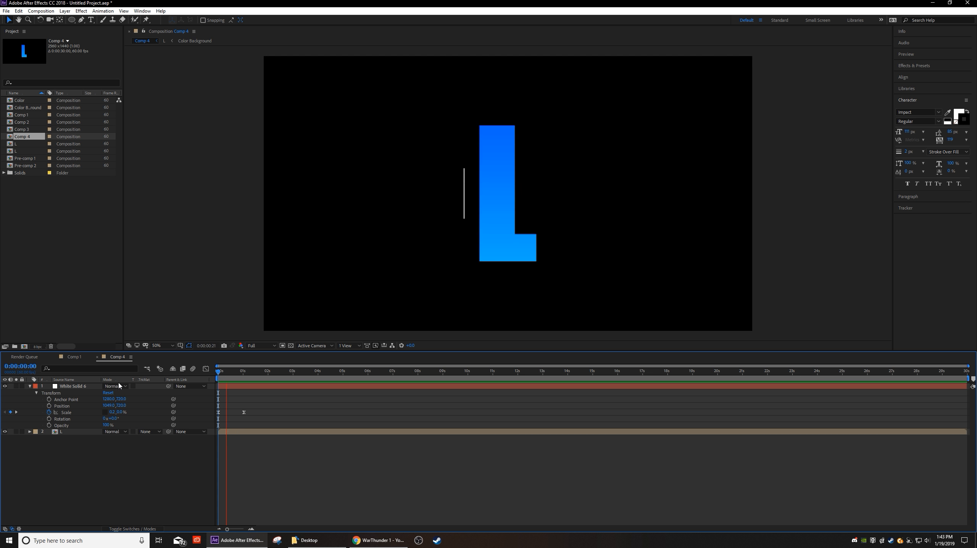
key(space)
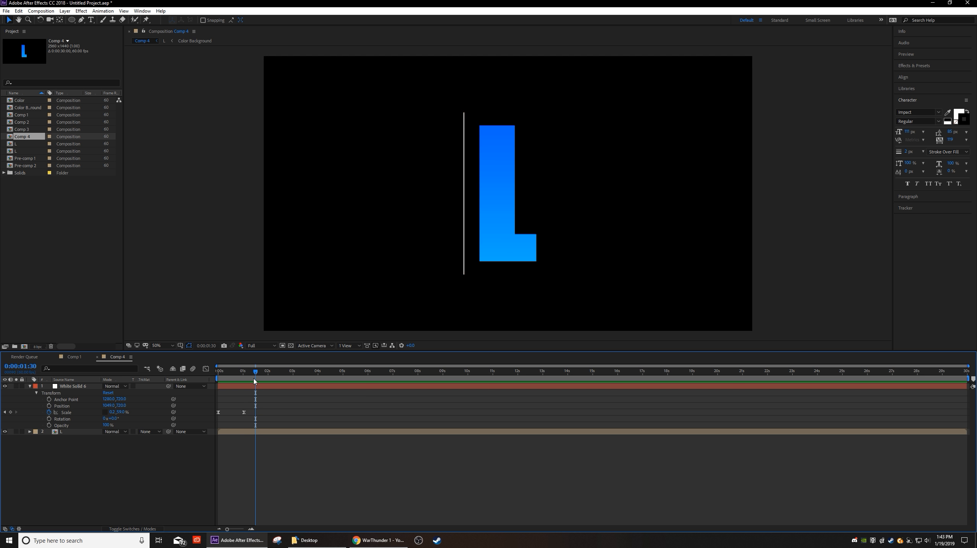
Step: Reshape the white line's Scale speed graph so the growth peaks early and slows gradually toward the second keyframe
drag(254, 380, 245, 380)
click(69, 413)
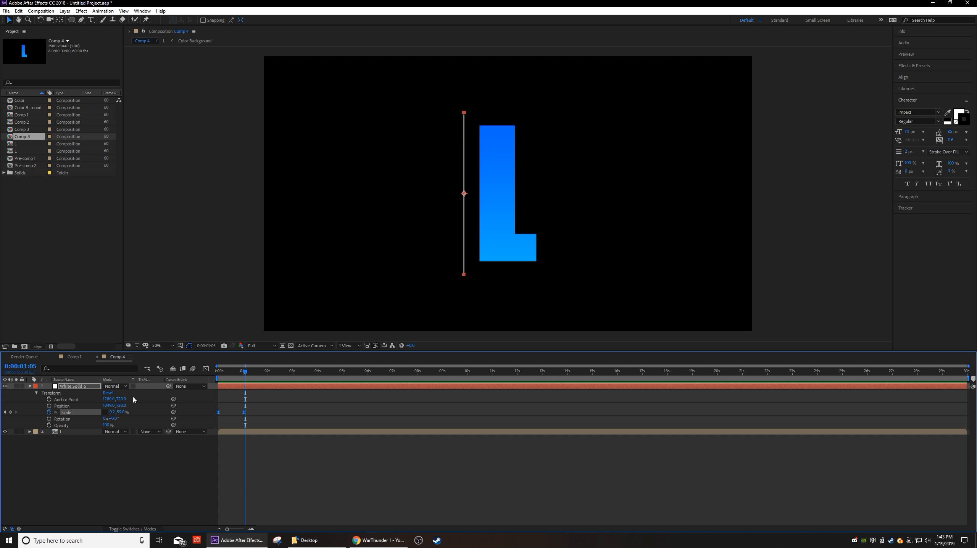
click(204, 369)
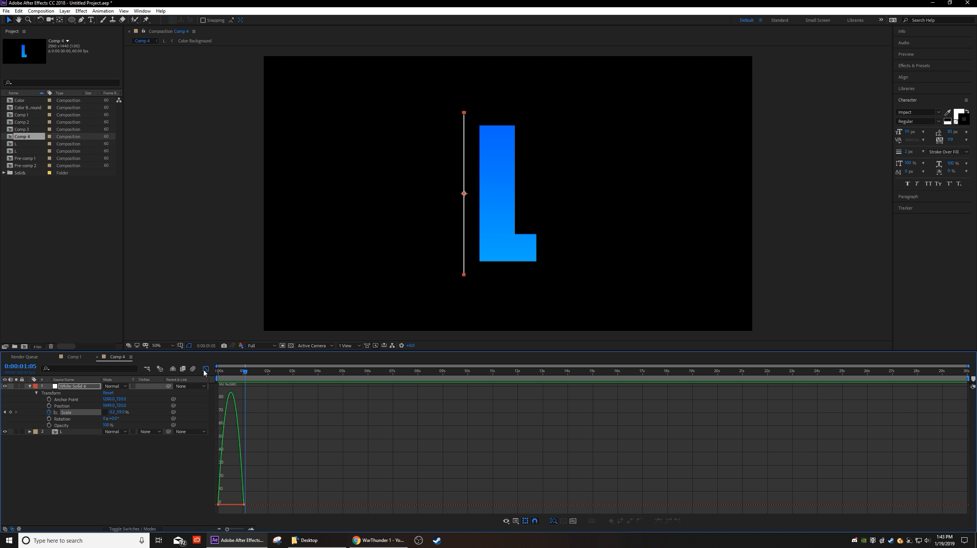
click(252, 530)
click(252, 529)
drag(247, 375, 351, 420)
click(222, 505)
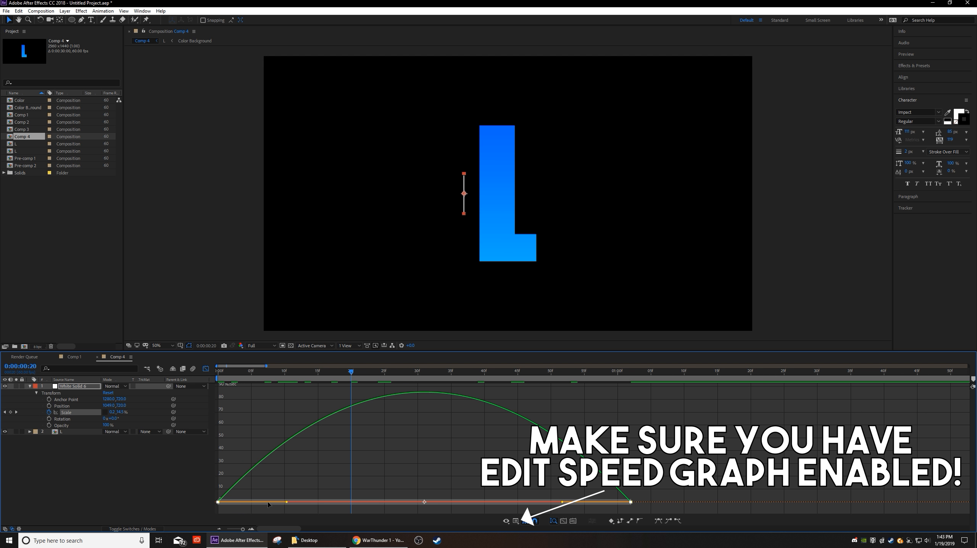
drag(253, 503, 236, 504)
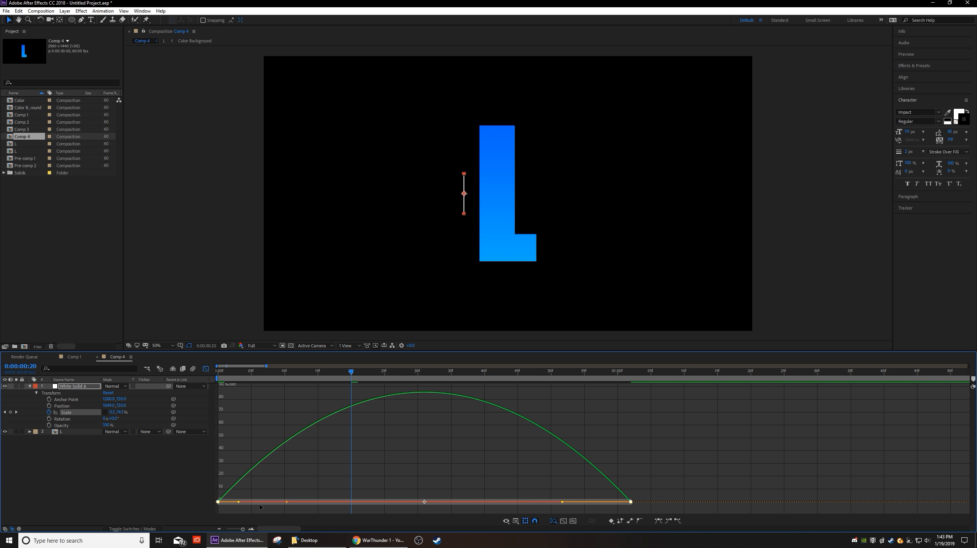
drag(287, 504, 248, 503)
drag(560, 504, 471, 503)
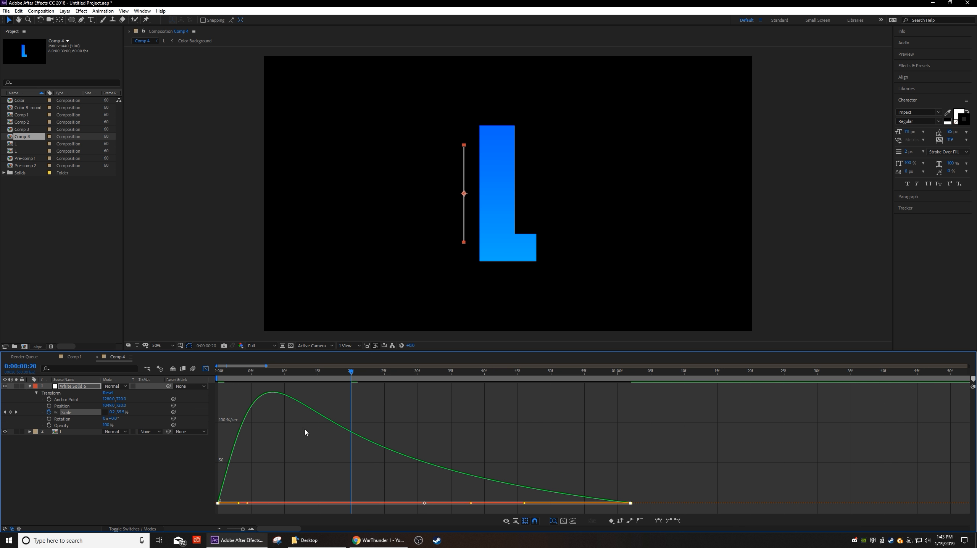
Step: Preview the reshaped line growth from 0 seconds and switch from the speed graph back to the keyframe view
drag(348, 381, 205, 387)
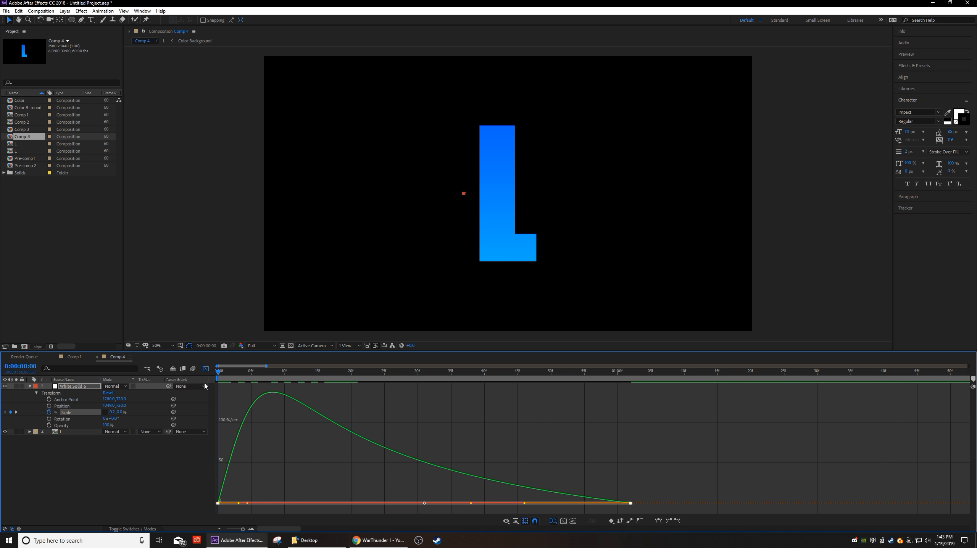
click(451, 410)
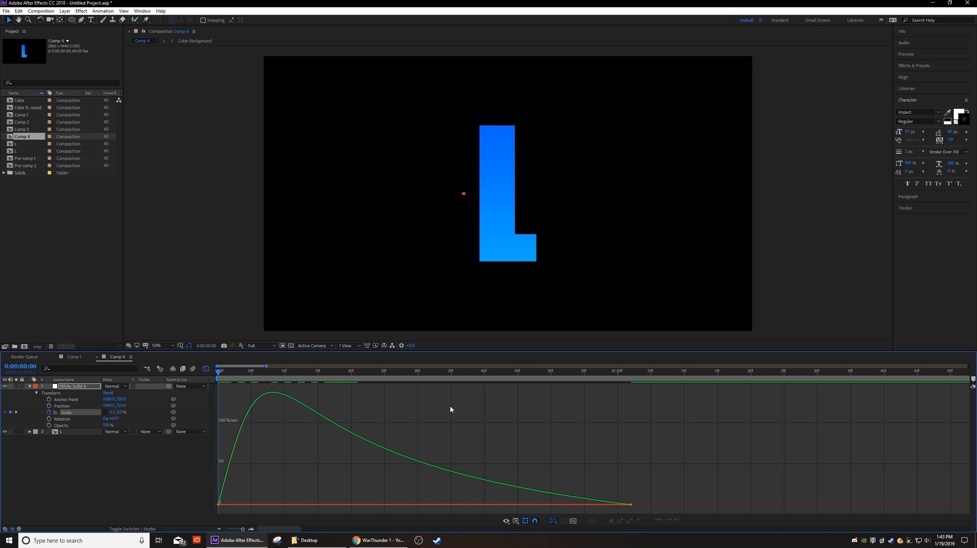
key(space)
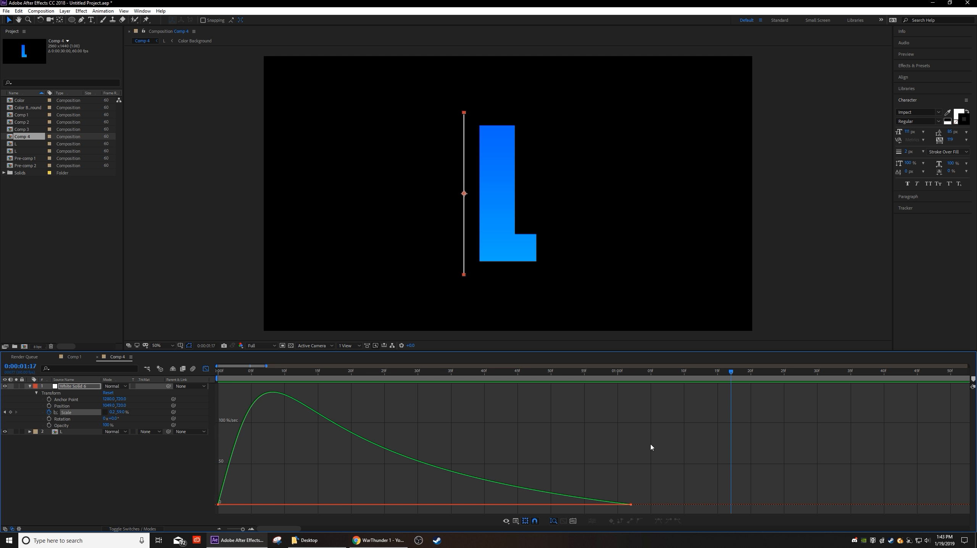
click(206, 370)
drag(243, 528, 238, 530)
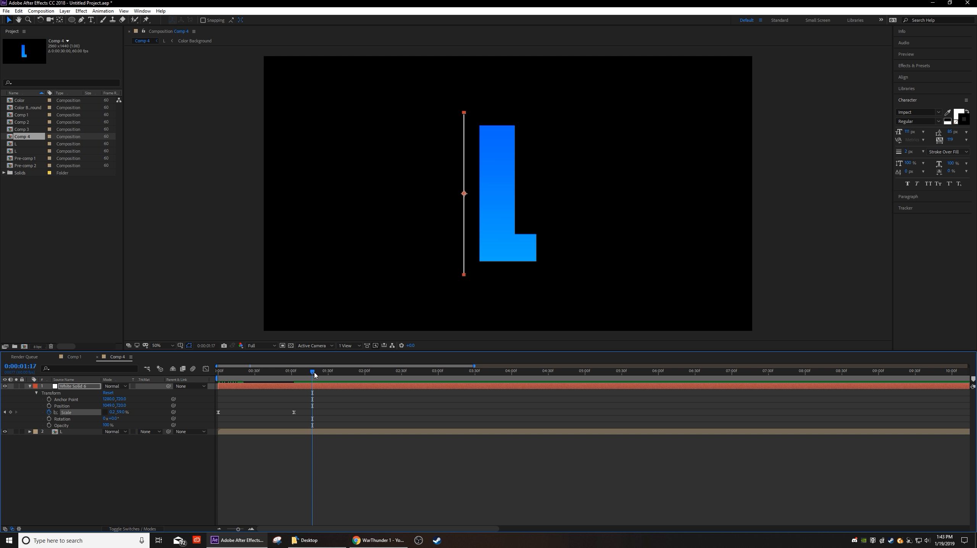
drag(313, 373, 13, 387)
key(space)
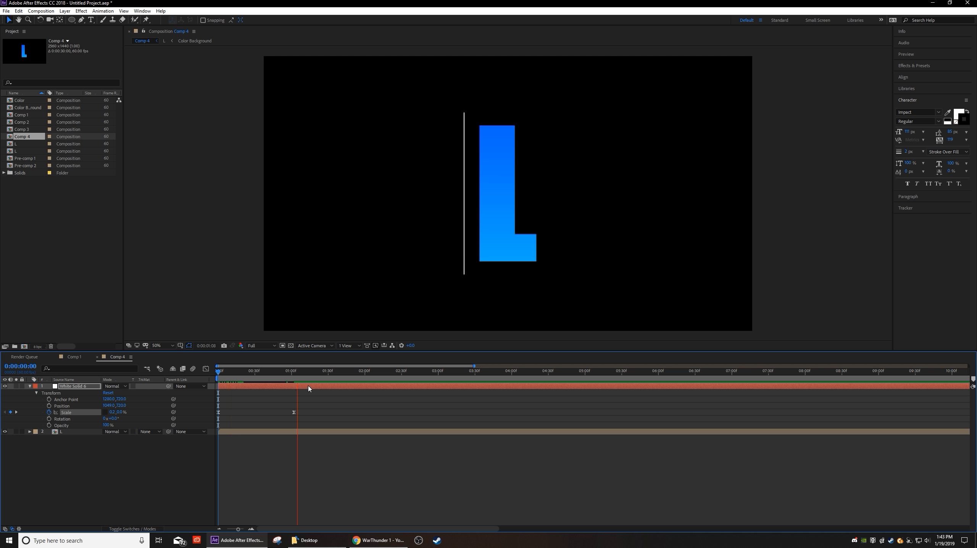
Step: Keyframe the white line's Position at 0:00:00:32, and at 0:00:01:46 move it past the L to X about 1487
click(302, 374)
drag(302, 374, 257, 371)
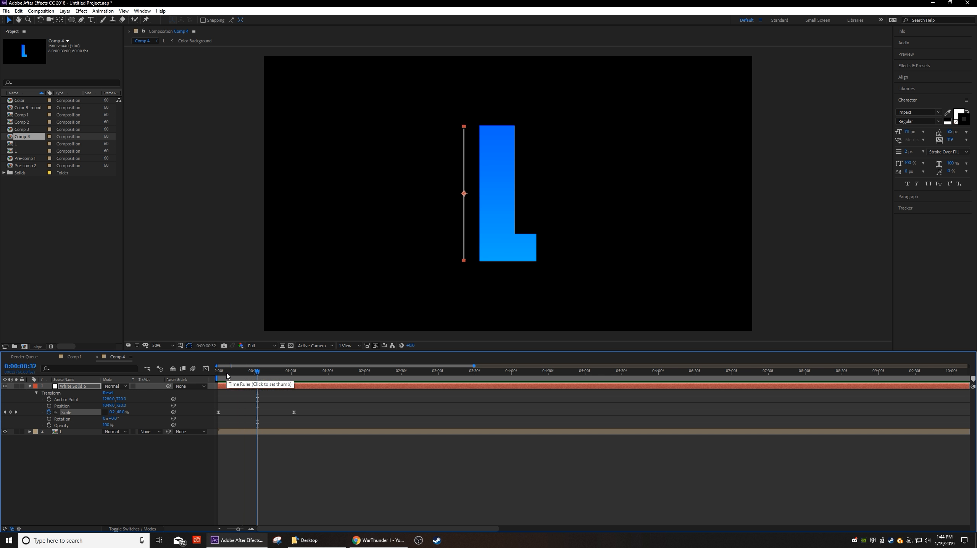
click(49, 406)
key(space)
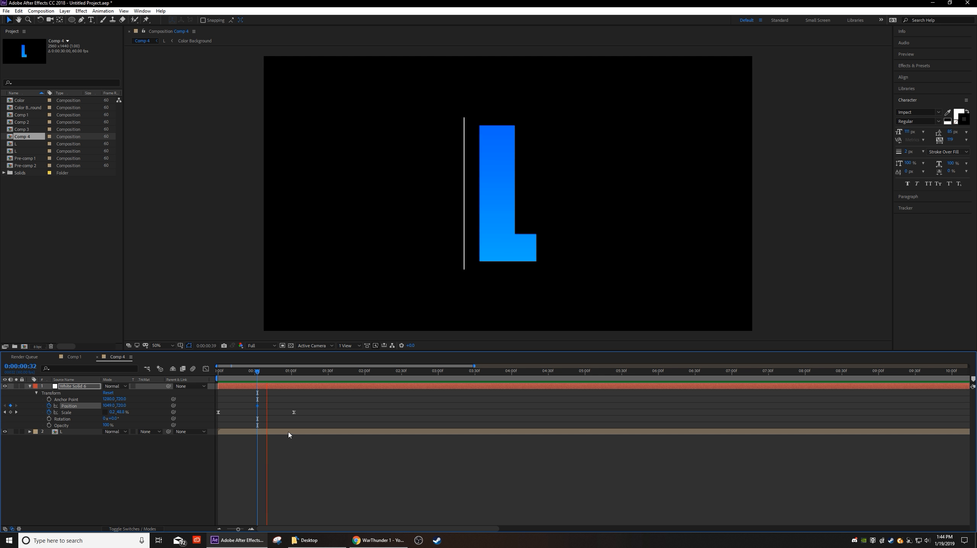
key(space)
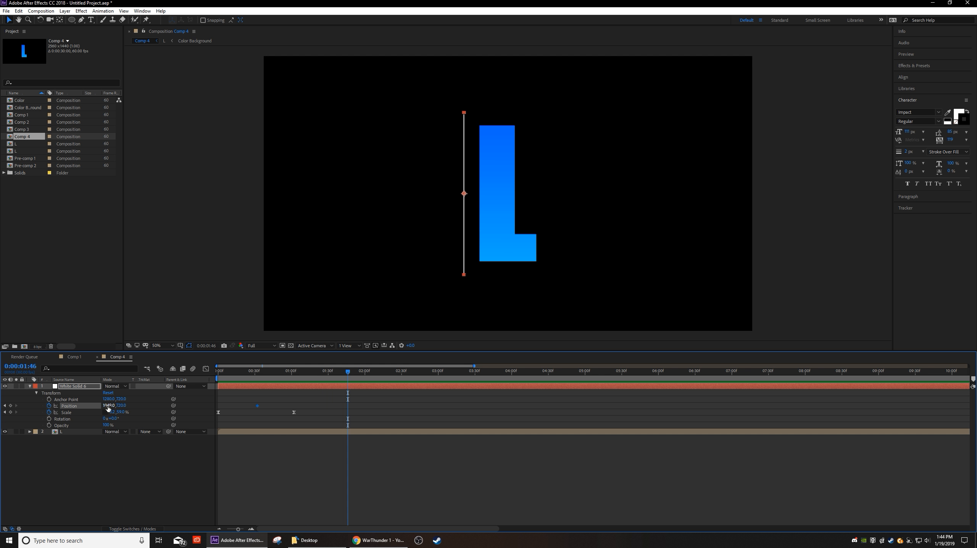
drag(109, 406, 273, 404)
Step: Apply Easy Ease to both Position keyframes of the white line
drag(374, 403, 256, 409)
right_click(257, 405)
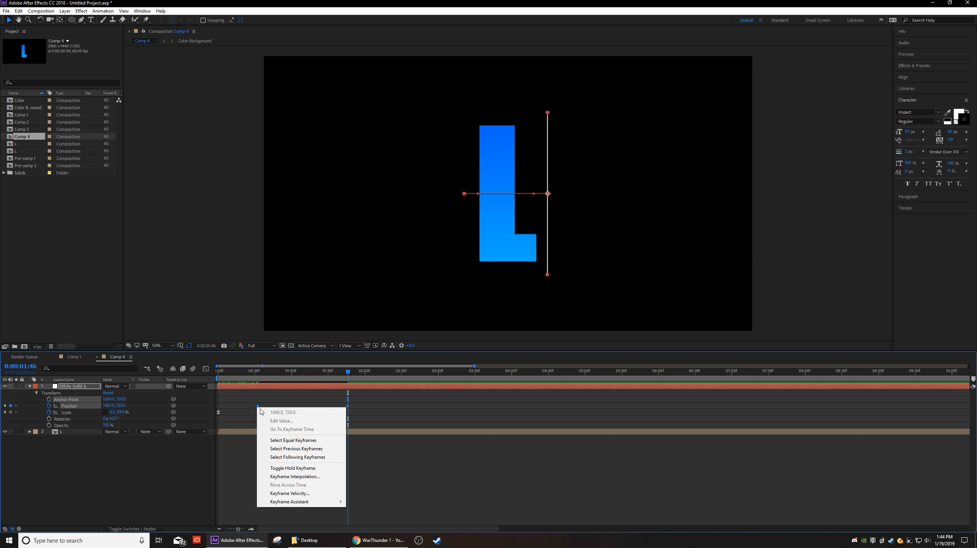
mouse_move(321, 502)
click(392, 452)
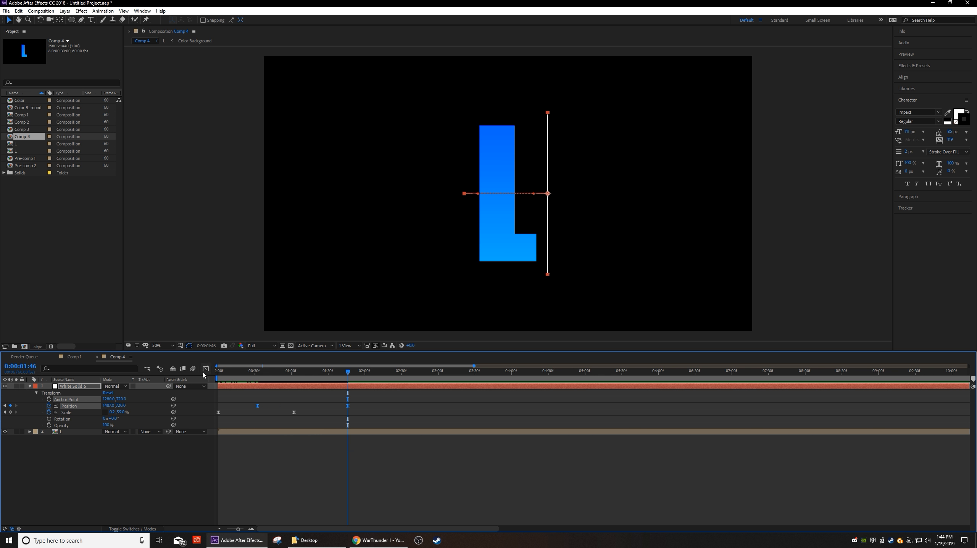
Step: Reshape the white line's Position speed graph so it moves fastest early and decelerates smoothly, and return to the keyframe view
click(206, 369)
click(251, 529)
click(252, 529)
click(251, 529)
key(space)
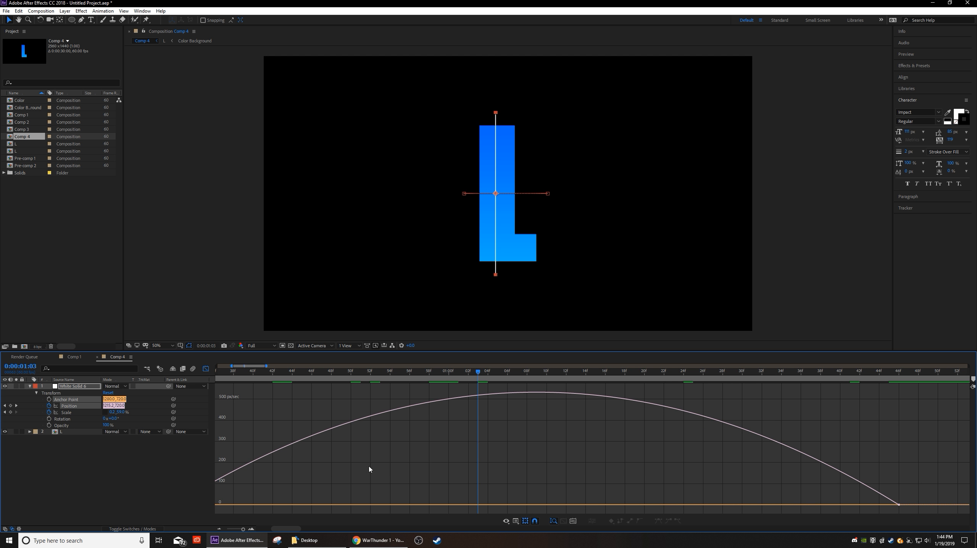
click(220, 530)
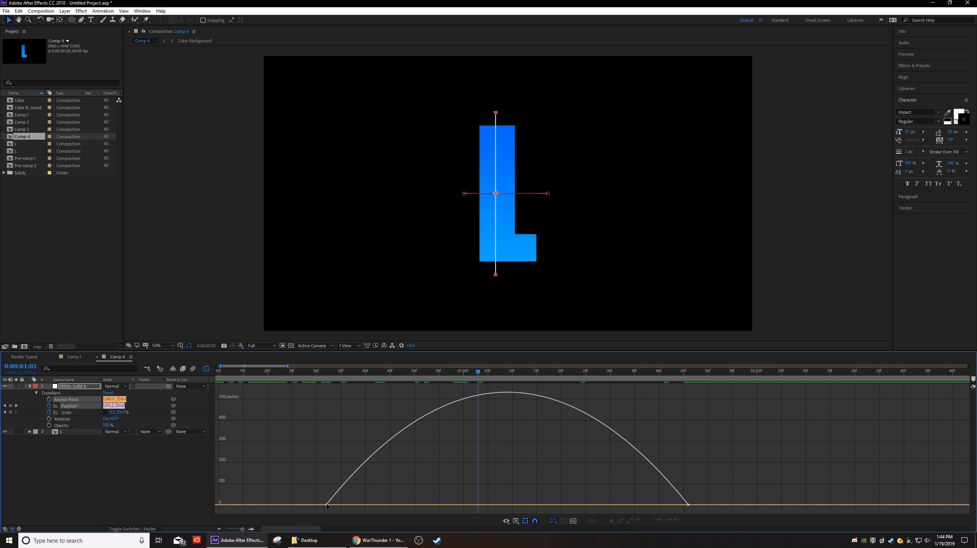
click(376, 504)
drag(386, 505, 352, 505)
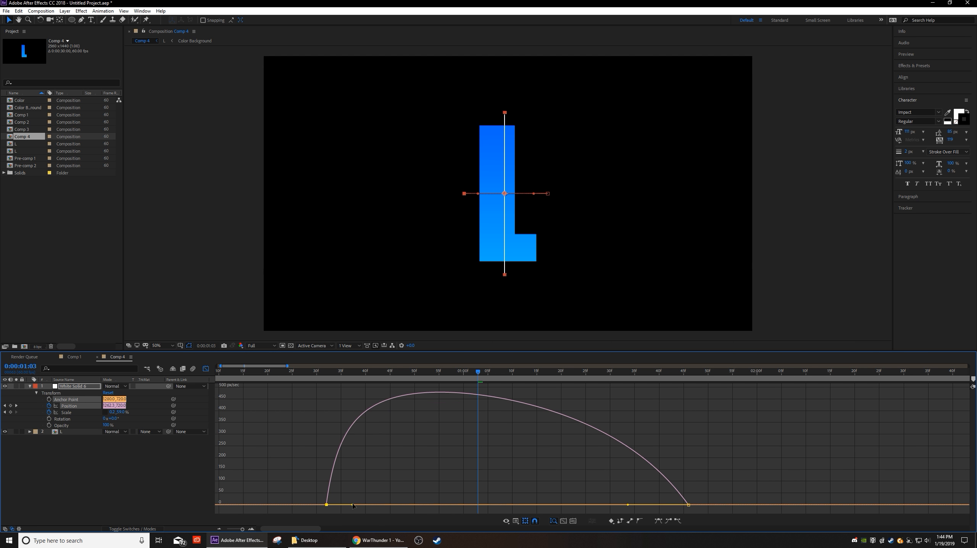
drag(624, 505, 566, 505)
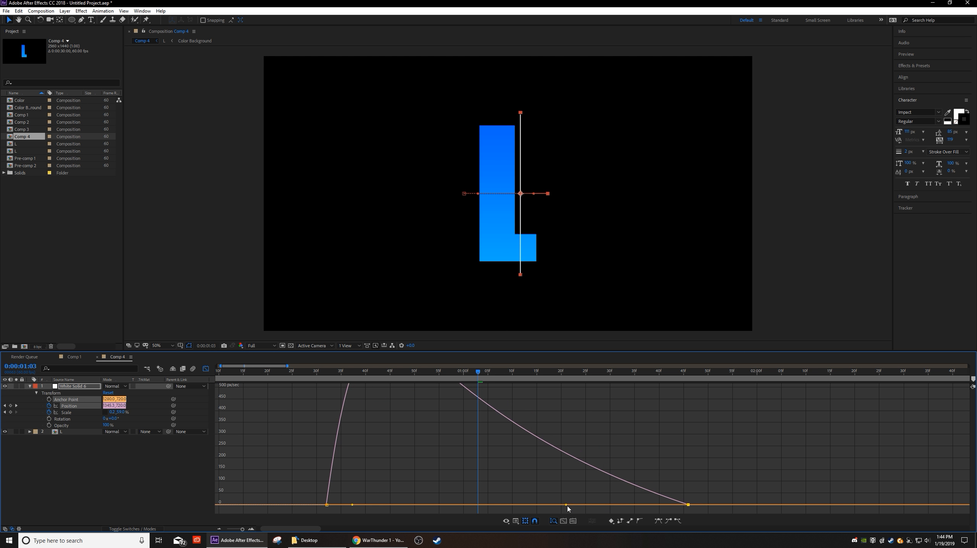
click(206, 368)
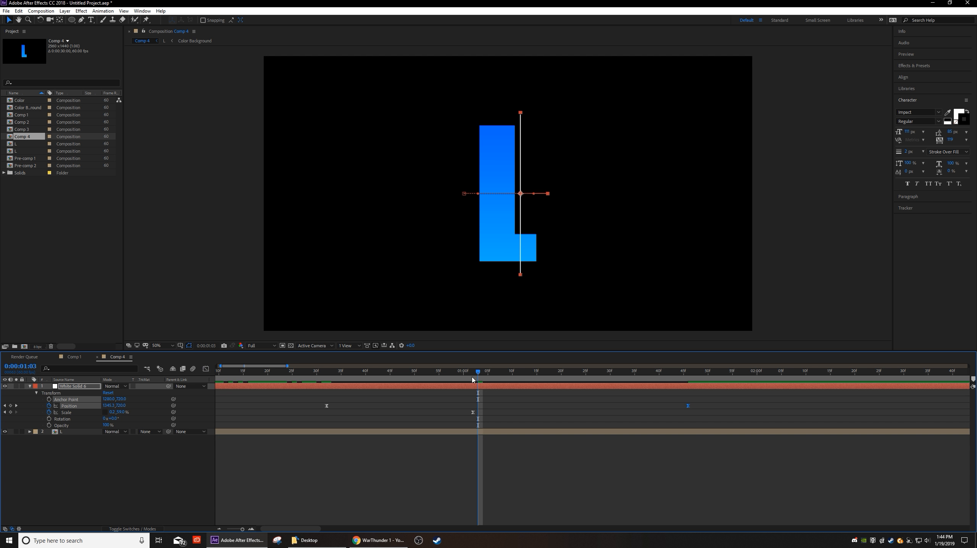
Step: Shift both Position keyframes of the white line about six frames later and preview the sweep across the L
click(217, 523)
click(217, 530)
key(space)
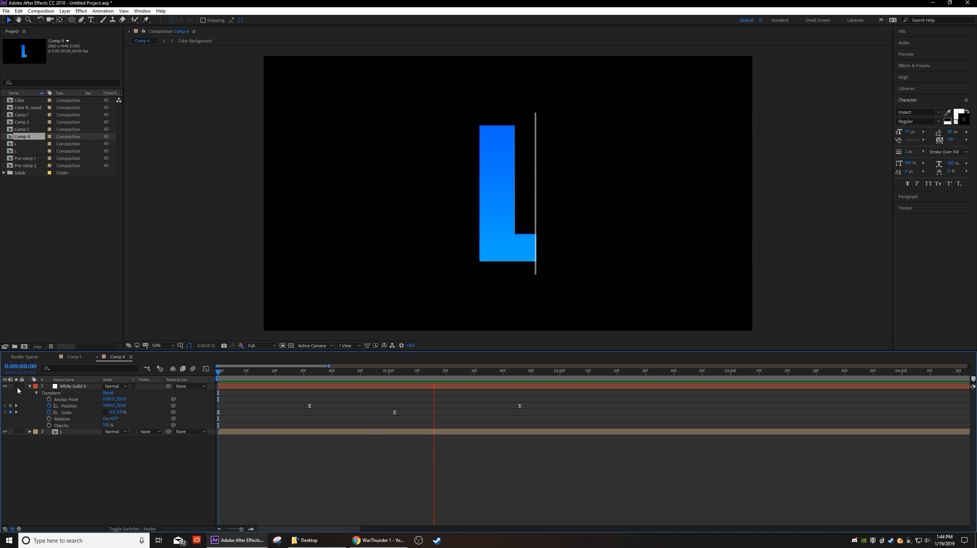
key(space)
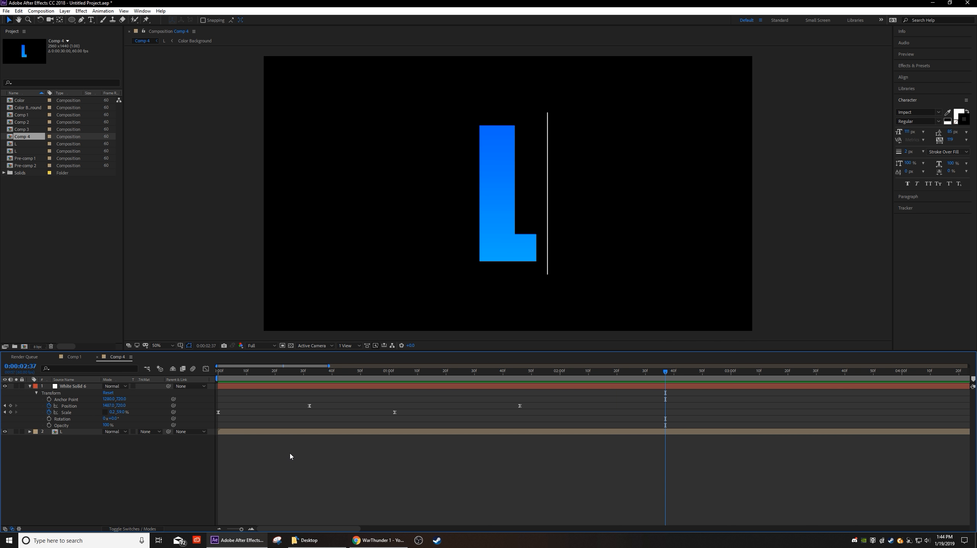
drag(297, 397, 539, 413)
click(541, 415)
key(space)
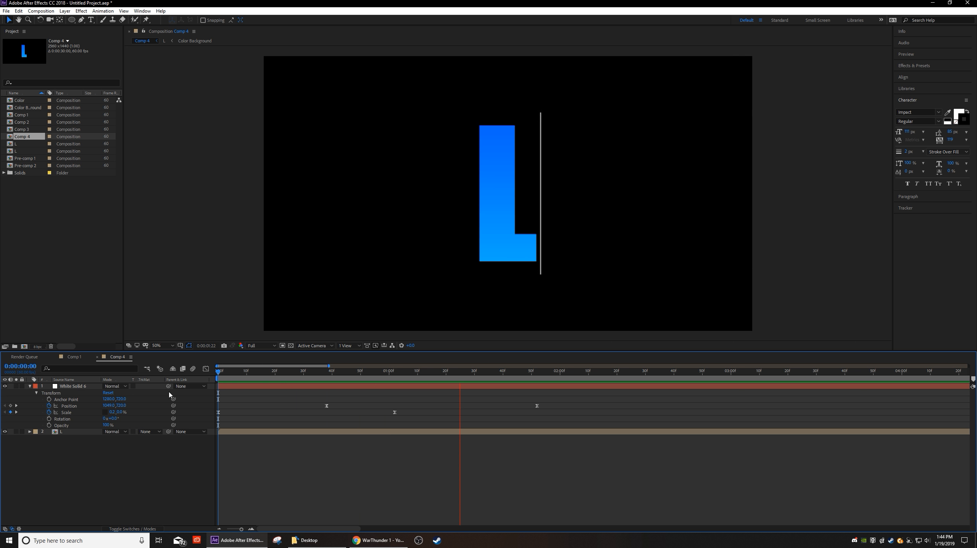
drag(508, 373, 247, 379)
key(space)
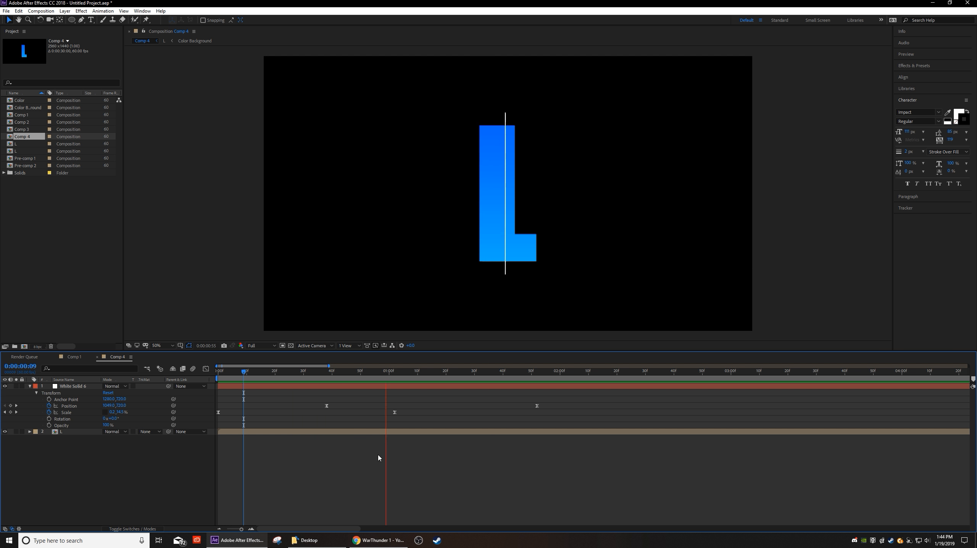
Step: Add a full-frame white solid at 0:00:00:45 and move it left until its right edge meets the white line
click(334, 378)
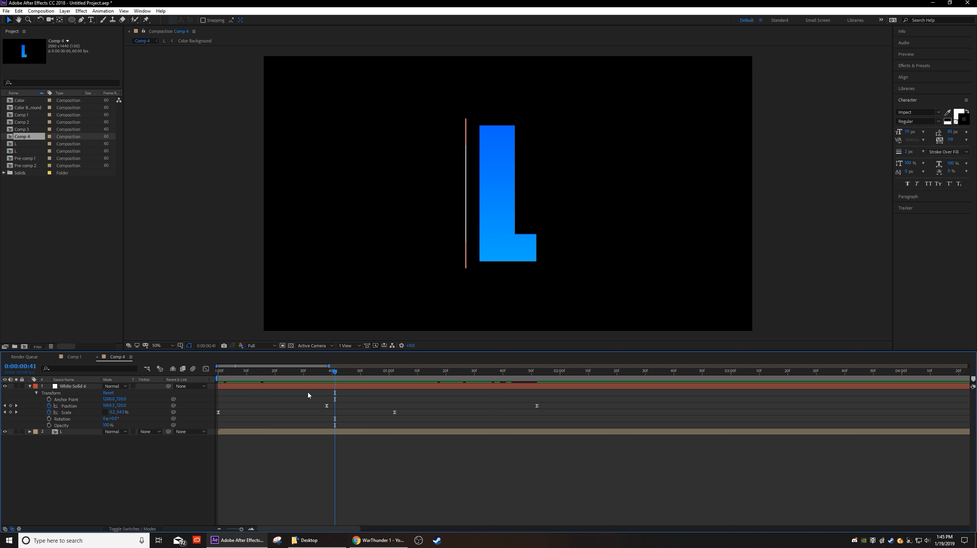
mouse_move(335, 379)
mouse_down()
mouse_move(514, 369)
mouse_move(333, 370)
mouse_move(367, 367)
mouse_move(346, 364)
mouse_up()
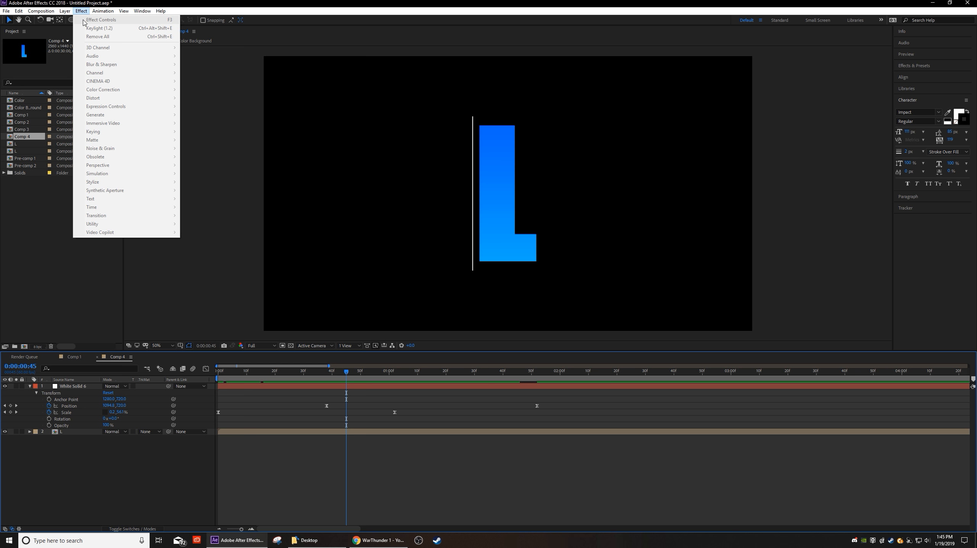
mouse_move(79, 20)
click(196, 28)
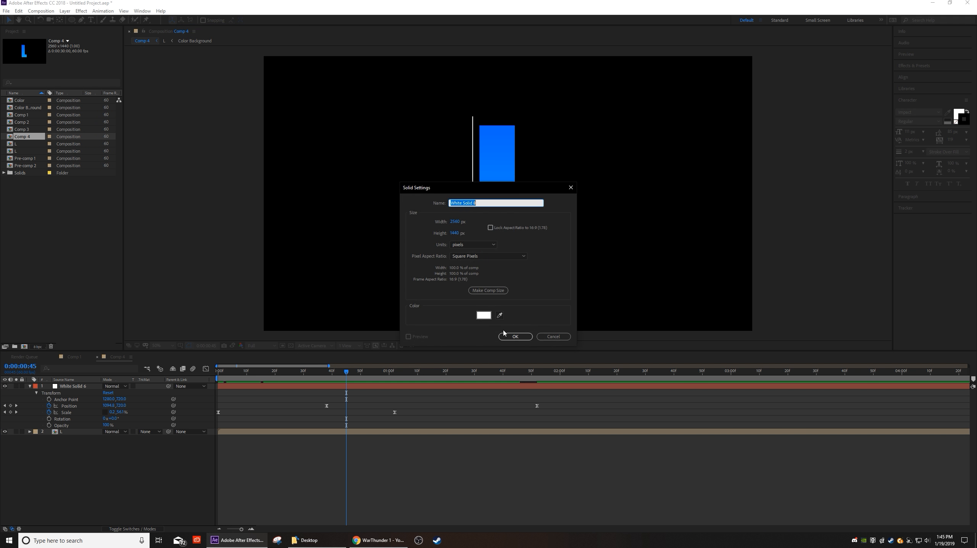
click(505, 334)
drag(474, 252, 193, 256)
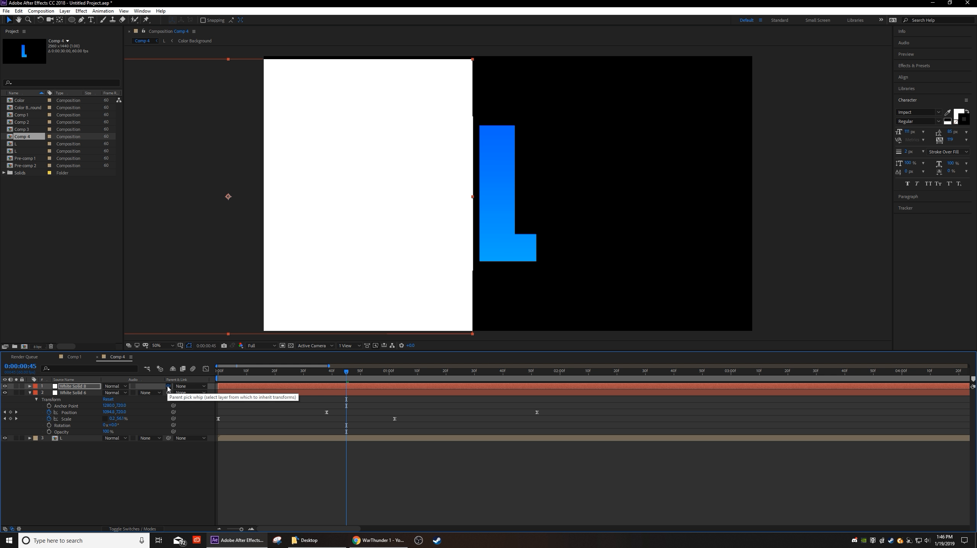
Step: Parent the full-frame white solid to the white line layer and check that the two move together
drag(167, 388, 68, 397)
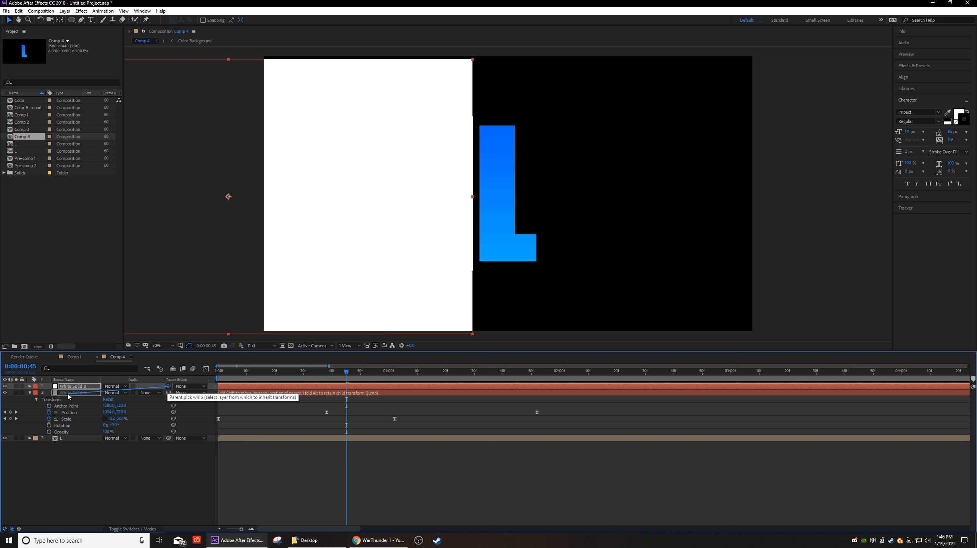
drag(68, 397, 68, 396)
click(68, 397)
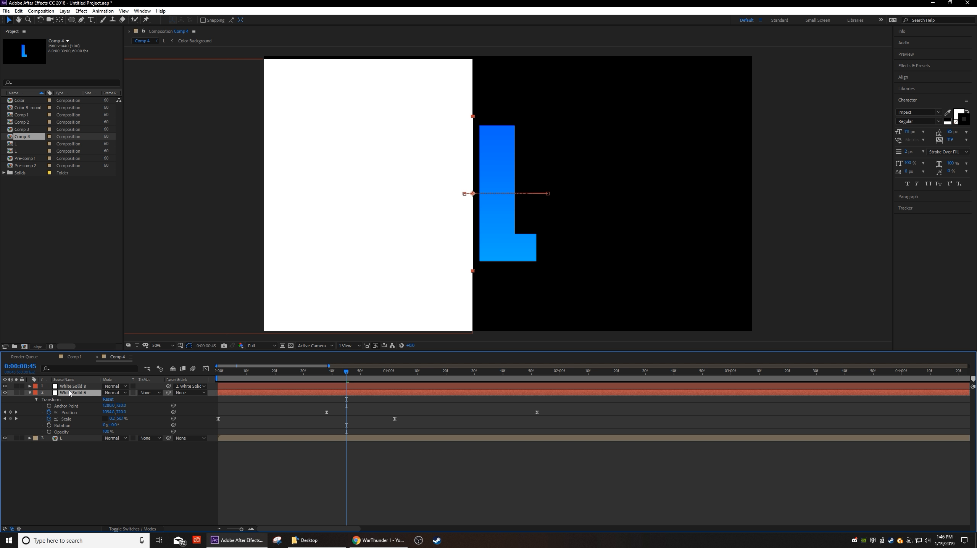
click(322, 387)
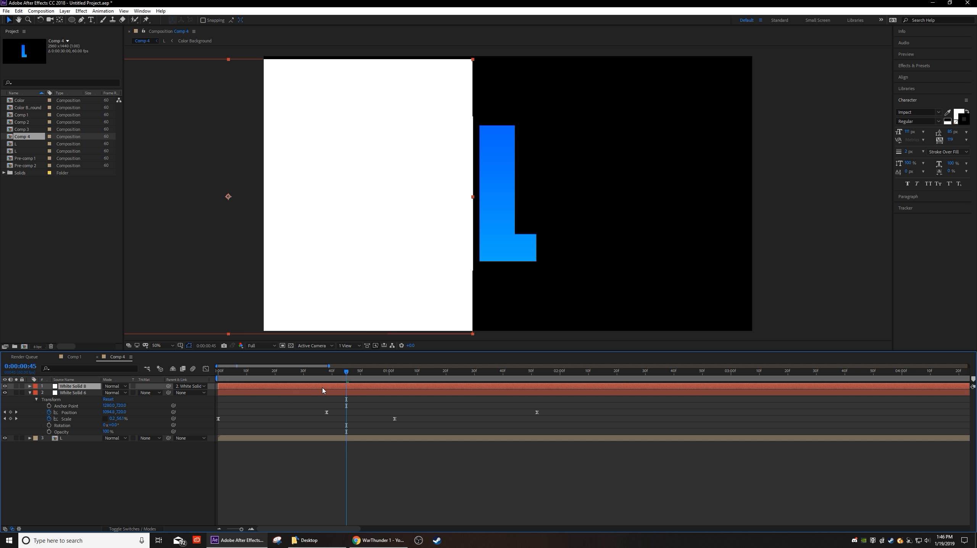
key(space)
key(space)
drag(552, 381, 340, 398)
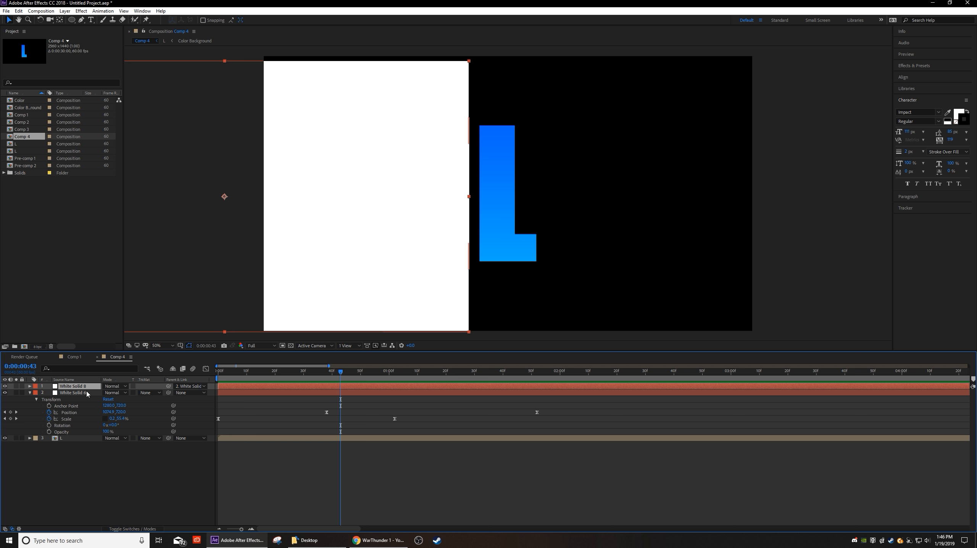
Step: Place the full-frame solid directly above the L layer, set it as the L's Alpha Matte, and preview the reveal
drag(74, 386, 91, 428)
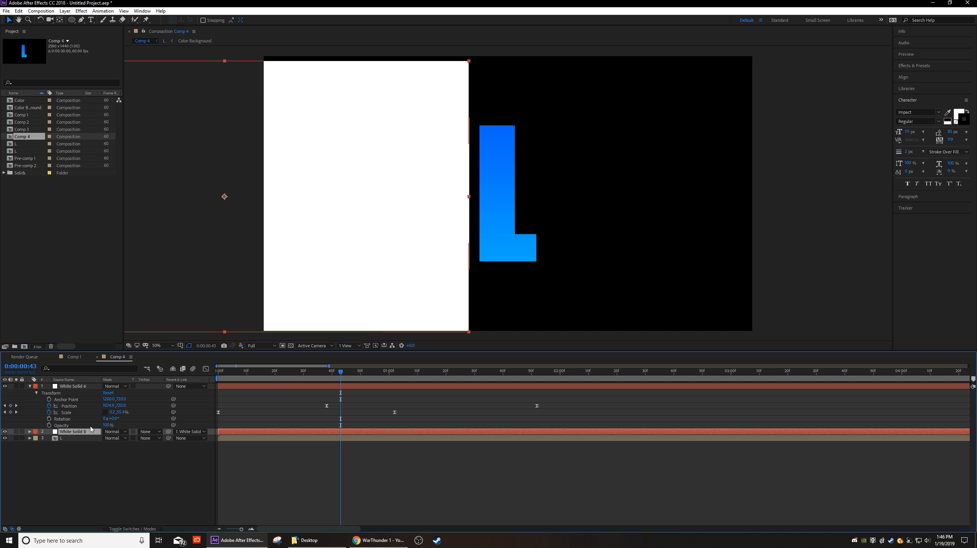
click(148, 438)
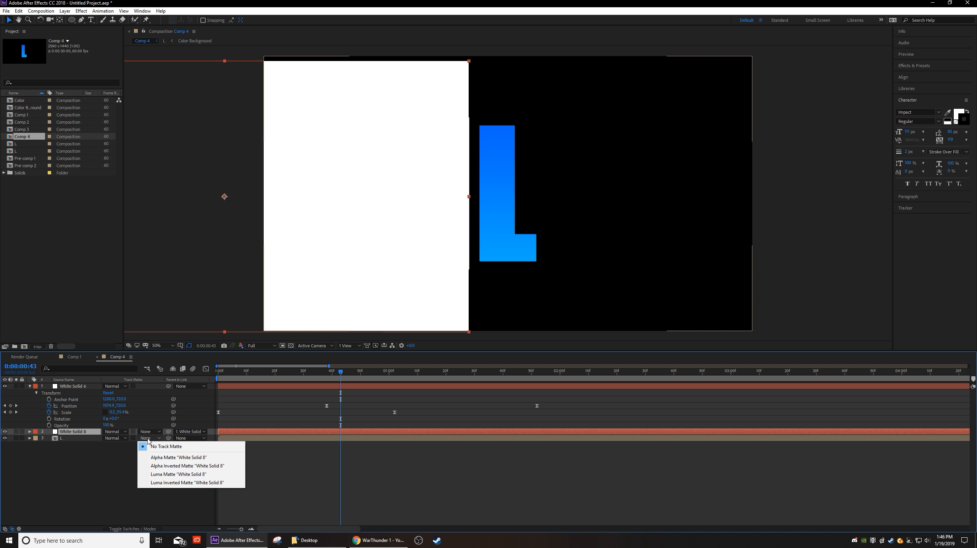
click(179, 457)
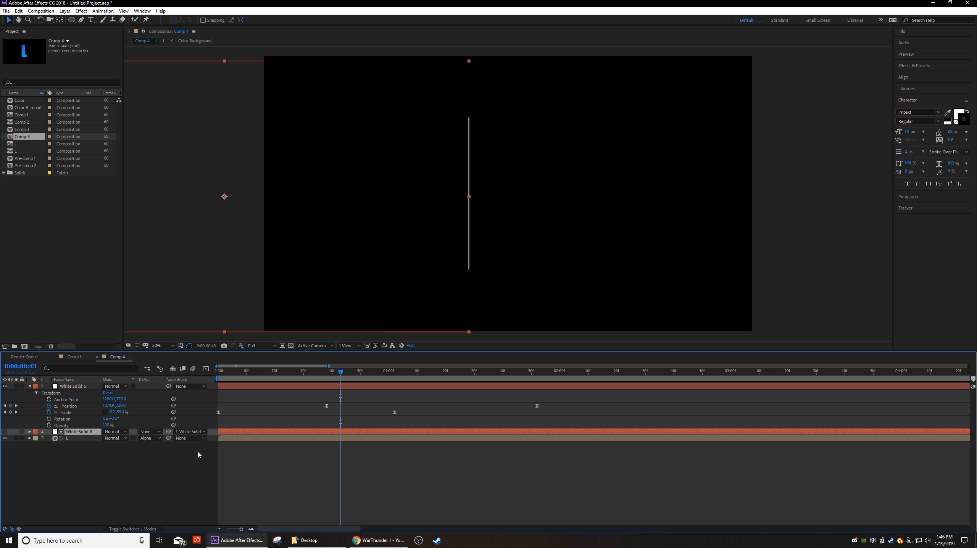
key(space)
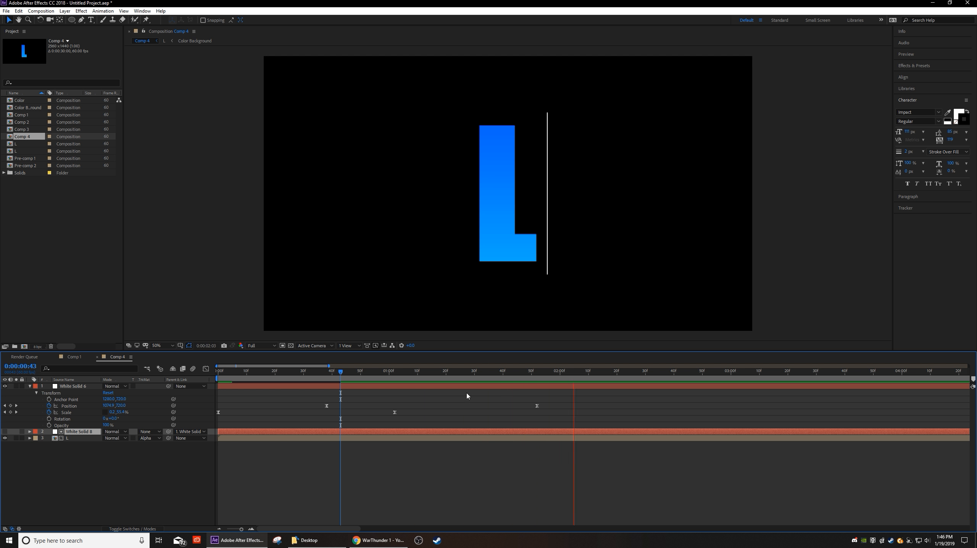
key(space)
Step: Play the reveal from the start over the transparency grid, and again over the black background
click(206, 369)
click(206, 368)
click(283, 346)
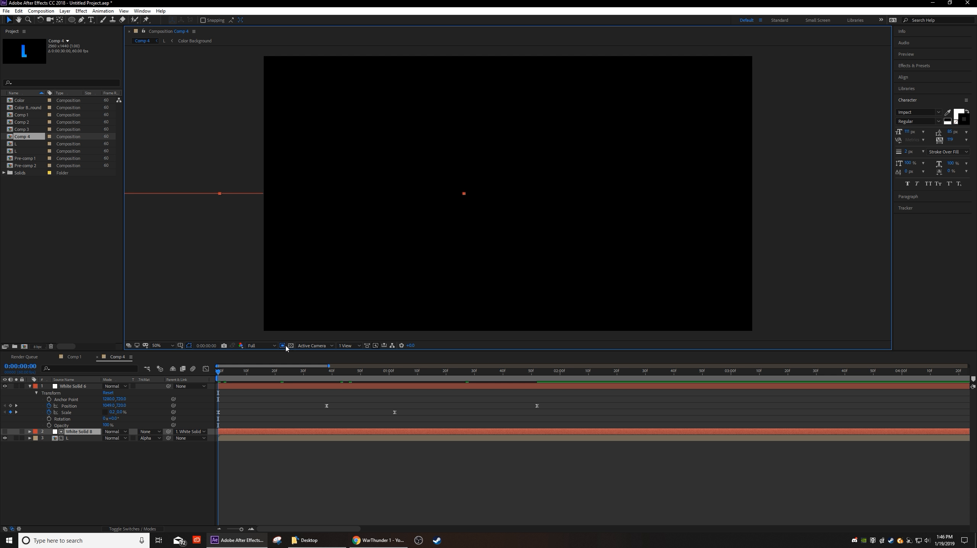
click(290, 346)
key(space)
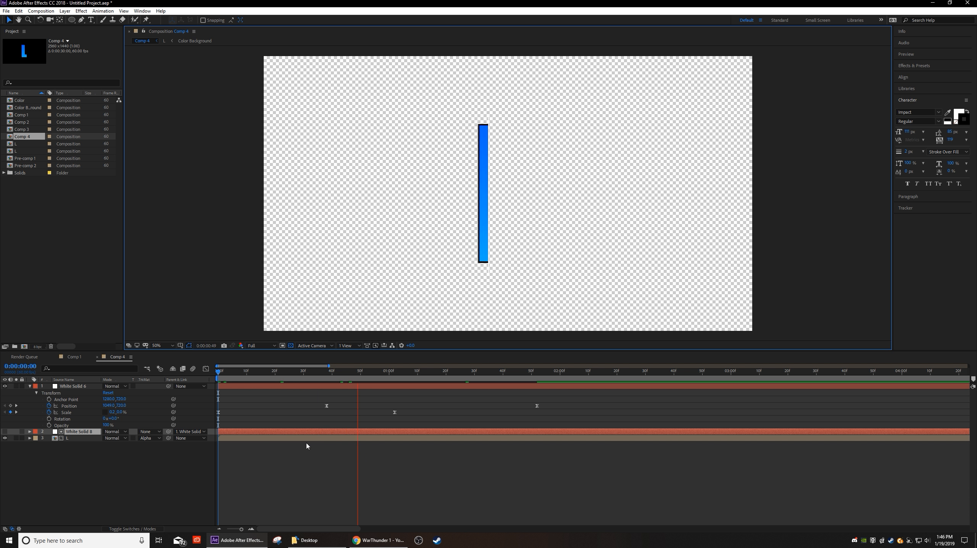
key(space)
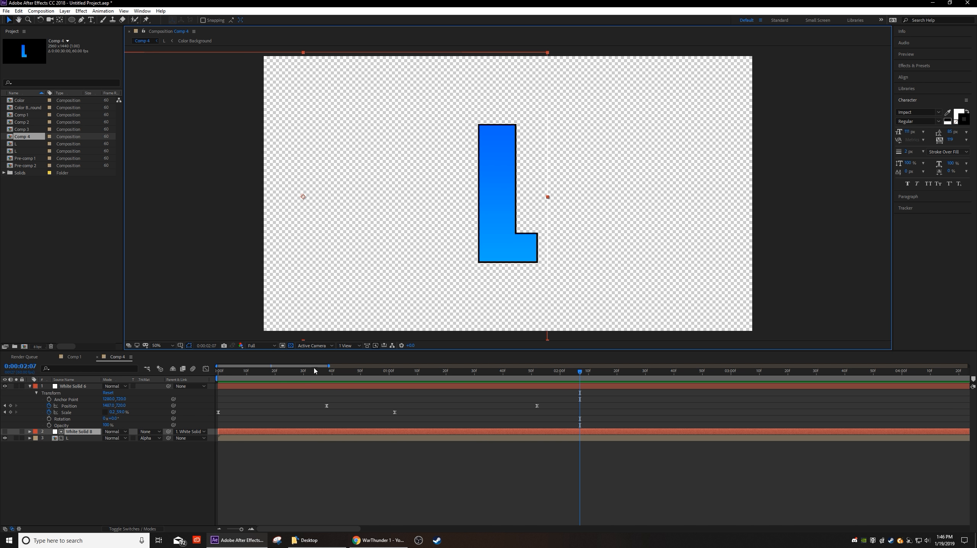
click(290, 346)
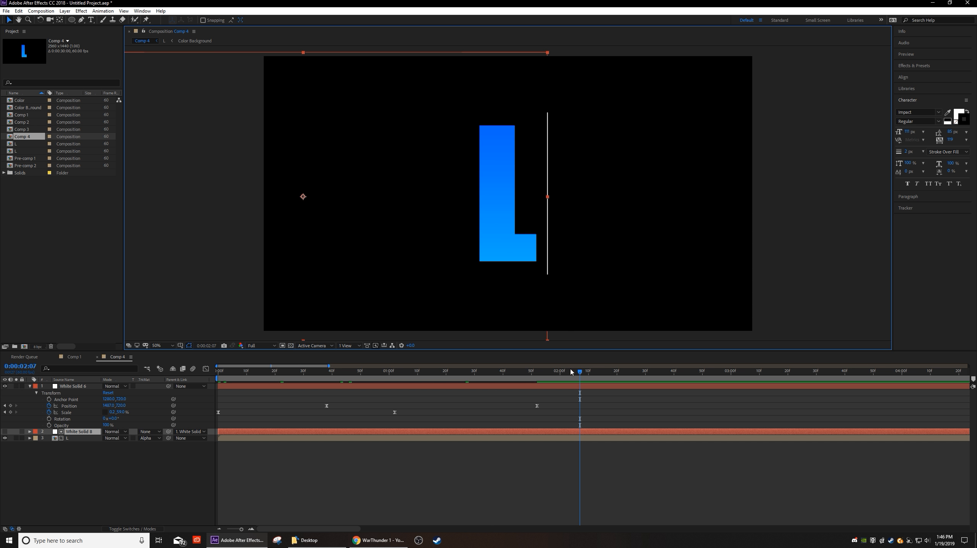
key(space)
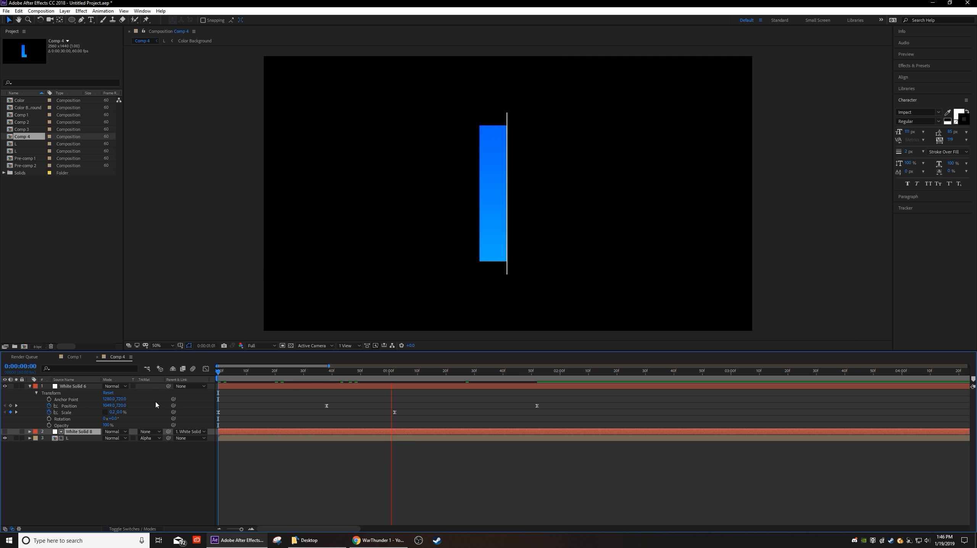
key(space)
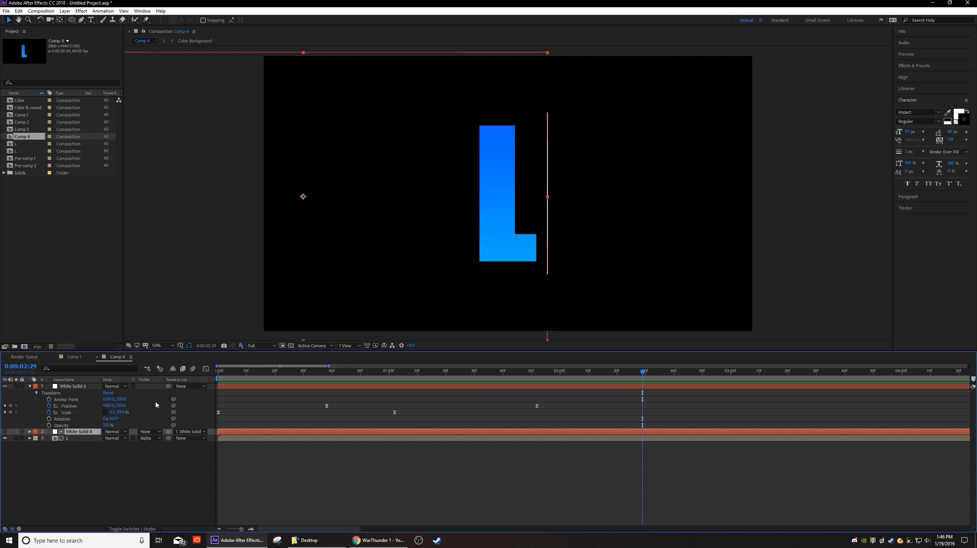
Step: Collapse the line layer's properties and add the text "Theloganatorz" below the L at 0:00:02:29
click(30, 387)
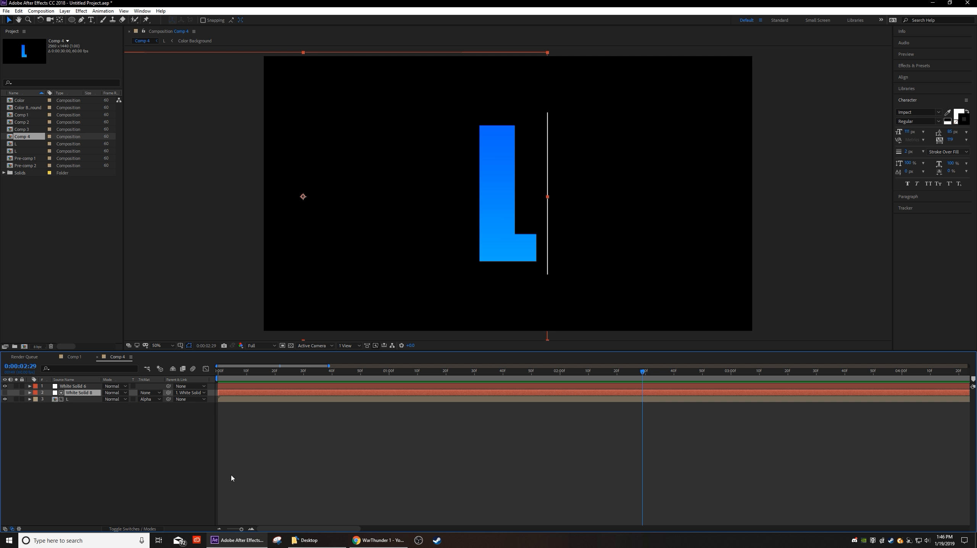
drag(241, 529, 238, 530)
click(378, 430)
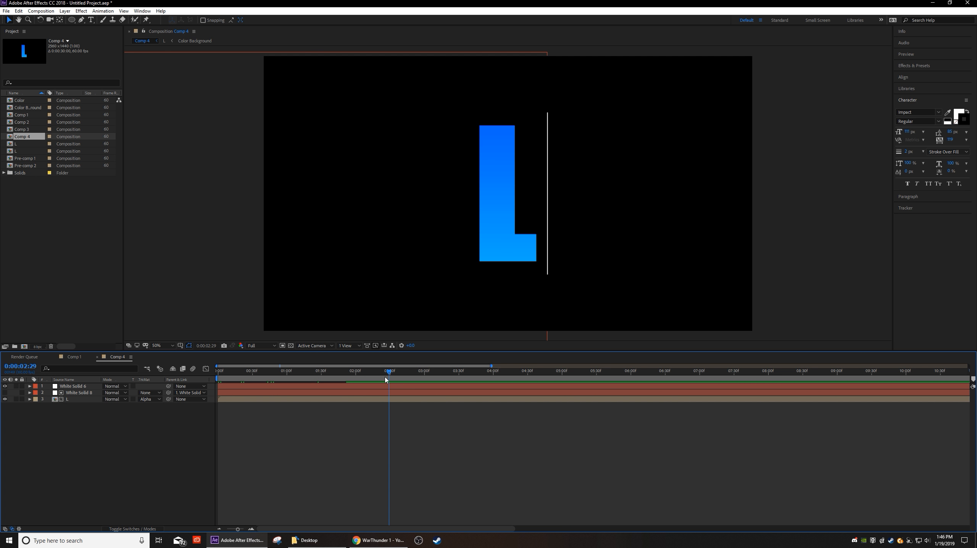
click(90, 21)
click(486, 302)
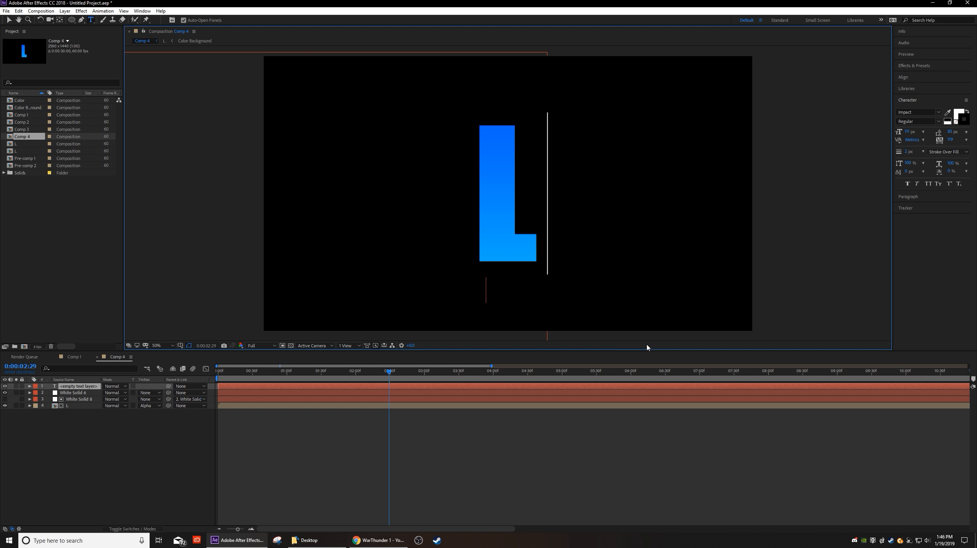
text(Thelog)
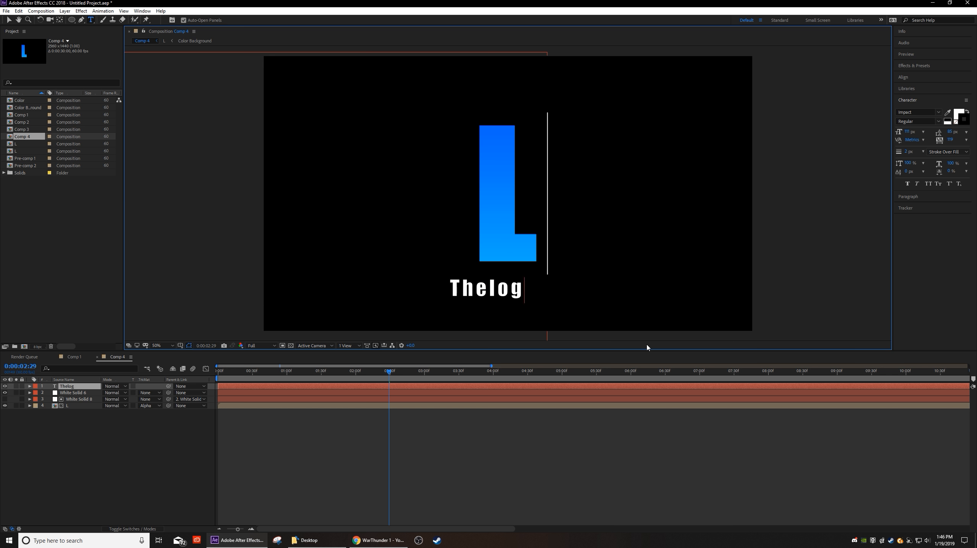
text(anatorz)
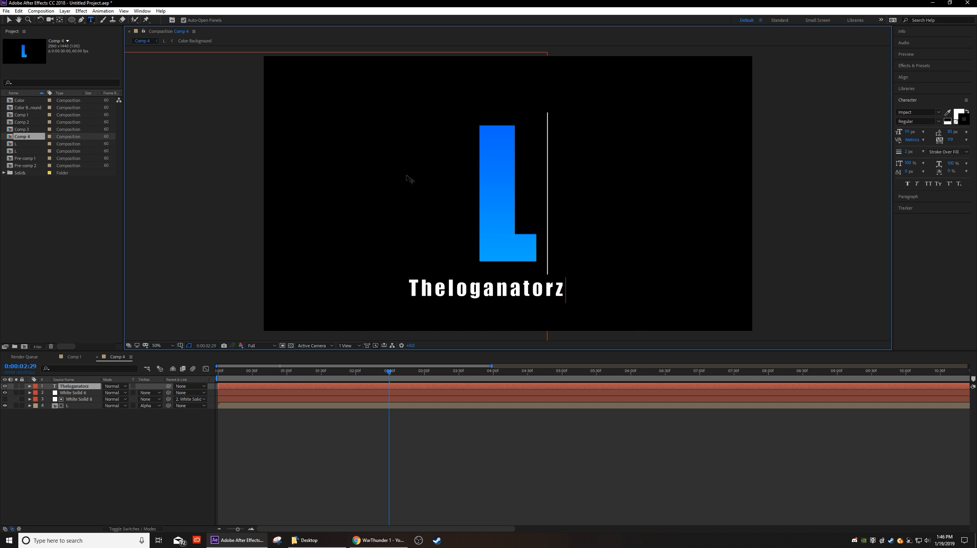
Step: Nudge the Theloganatorz text slightly upward and center it horizontally in the composition
click(8, 20)
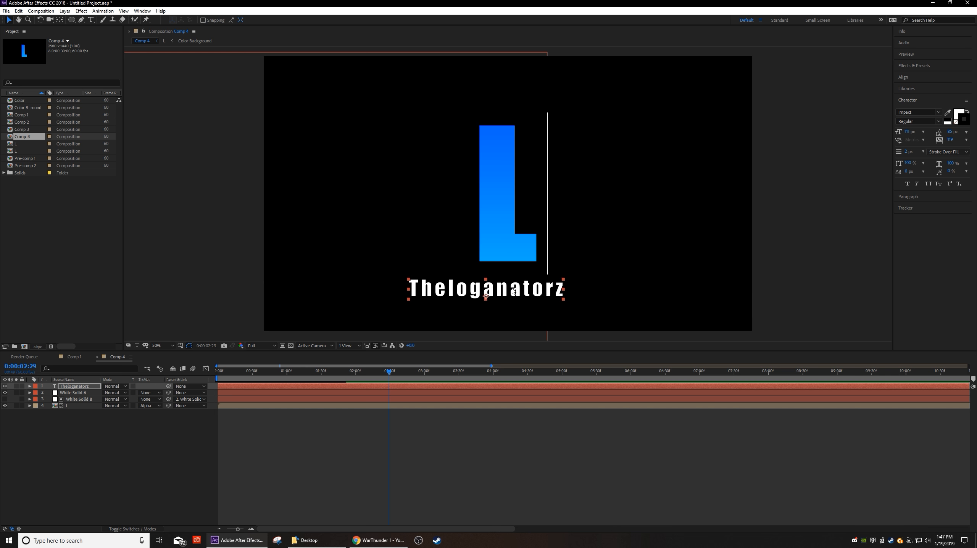
click(925, 67)
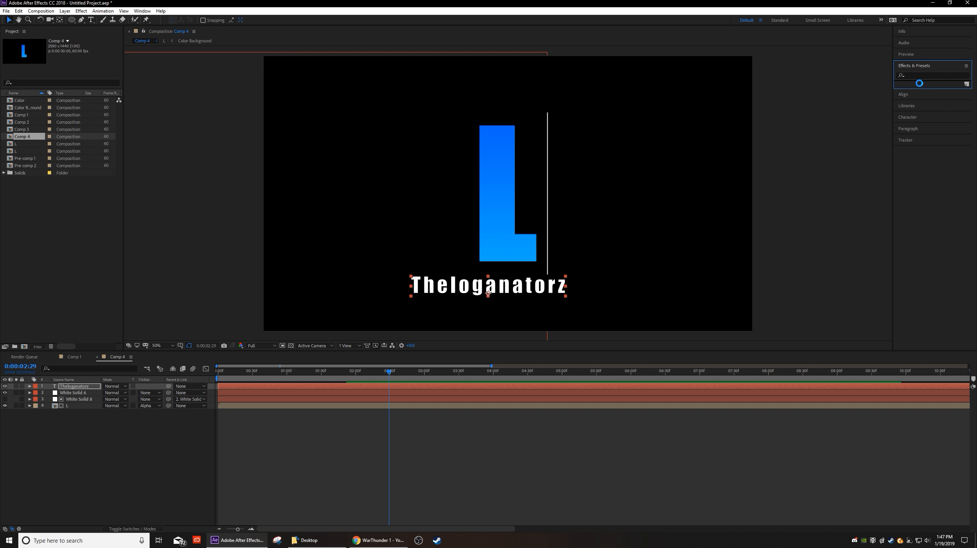
click(916, 254)
click(914, 96)
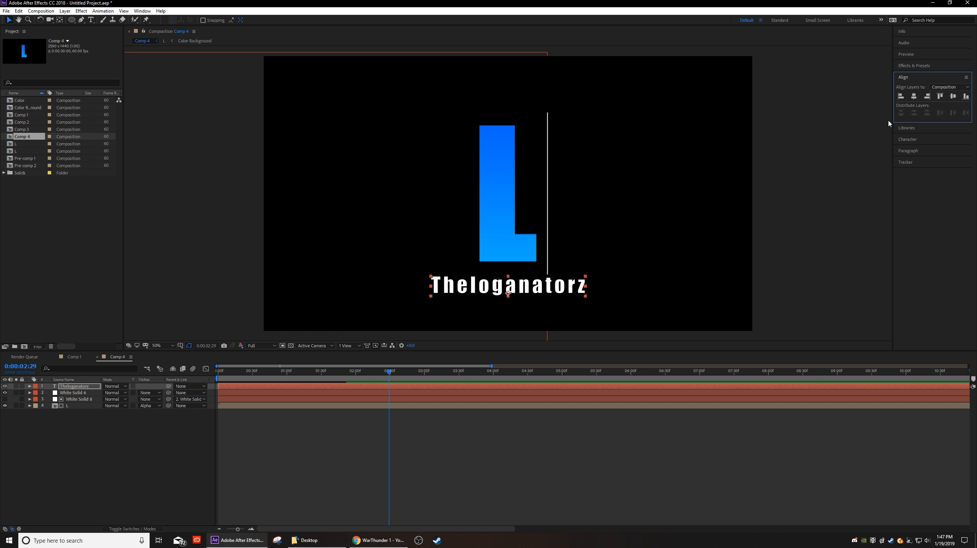
click(431, 427)
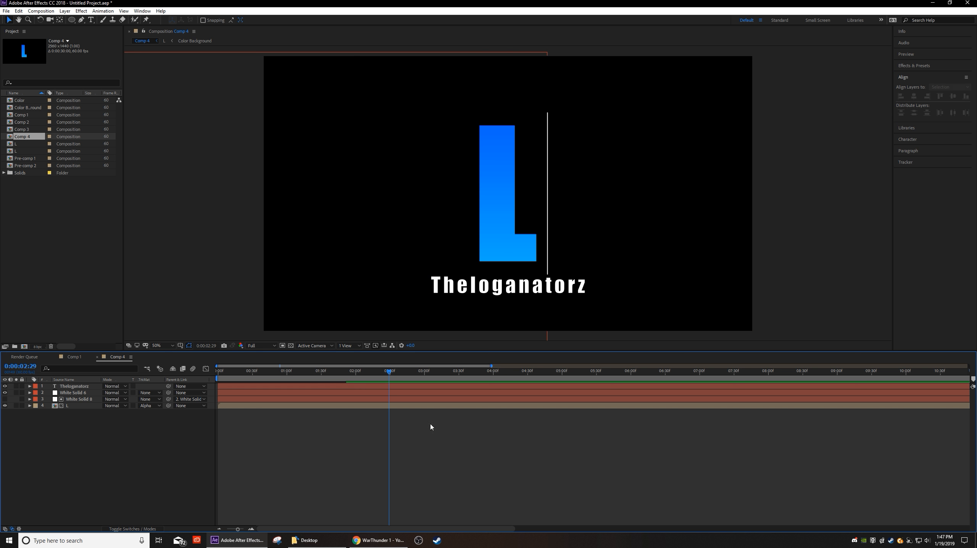
Step: Go to 0:00:00:56 and expand the text layer's properties
click(394, 385)
drag(389, 372, 282, 376)
click(30, 386)
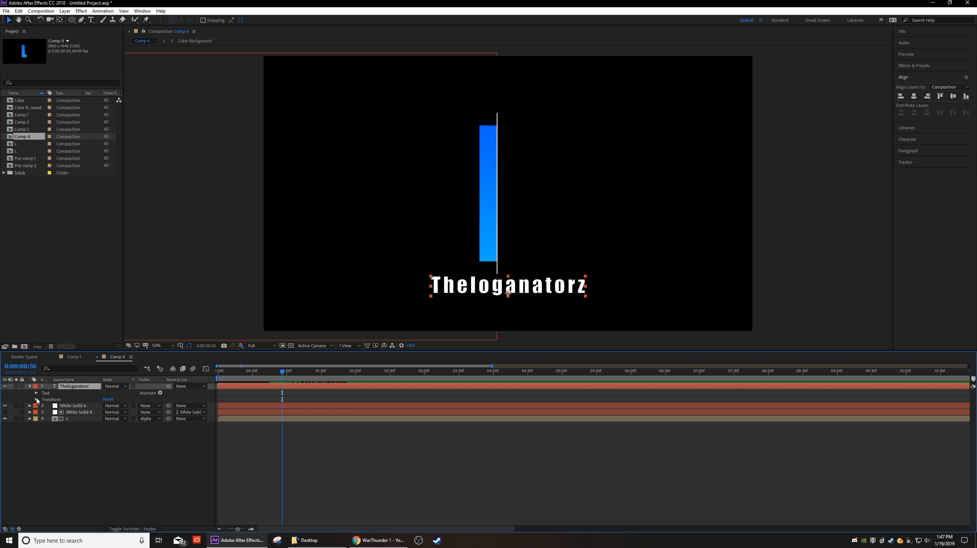